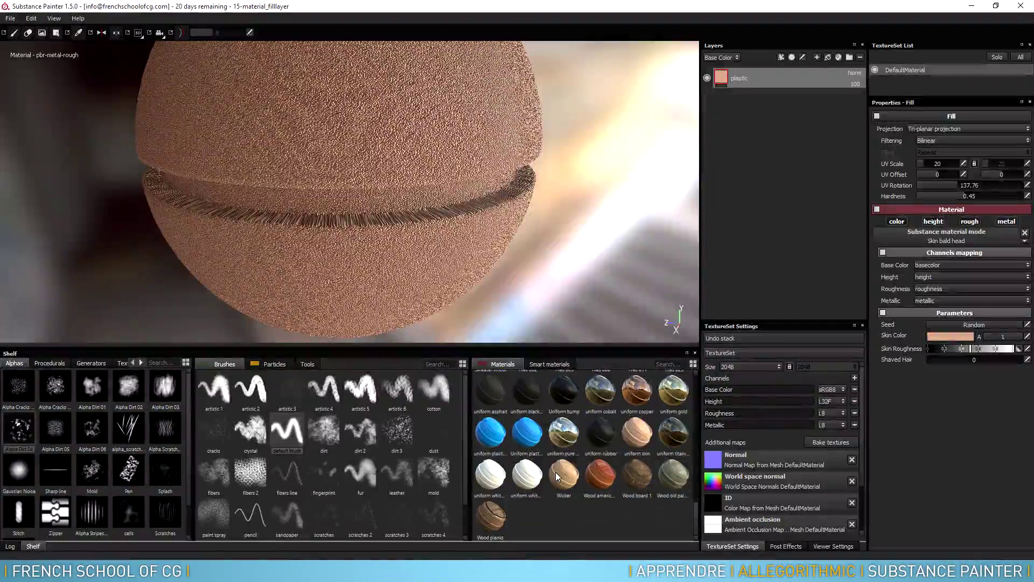
Replace the fill layer's material with Metal Weapon from the material library
{"action": "mouse_move", "coordinate": [557, 443]}
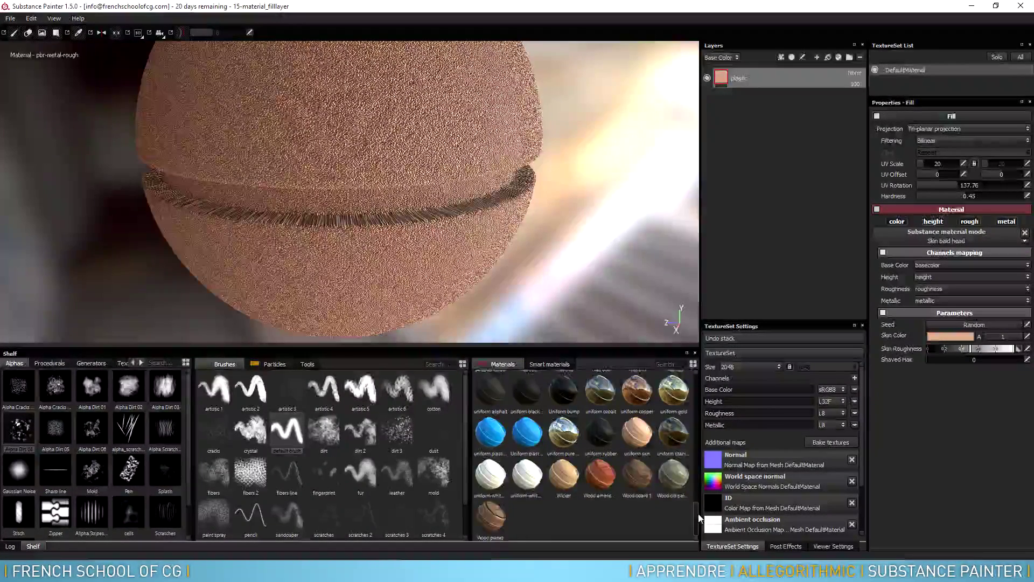
{"action": "left_click_drag", "start_coordinate": [699, 517], "coordinate": [709, 452]}
{"action": "left_click", "coordinate": [674, 449]}
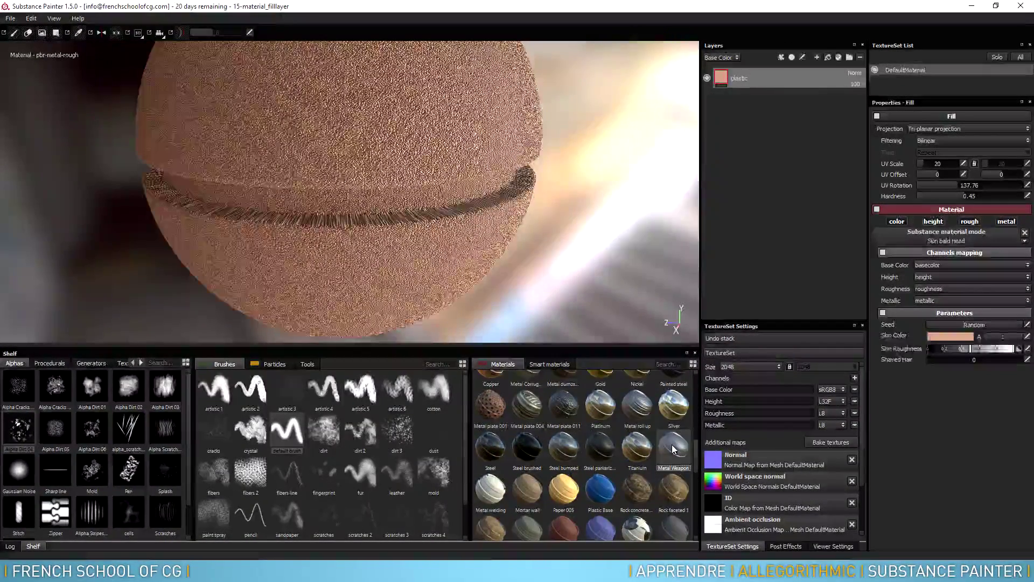
{"action": "left_click_drag", "start_coordinate": [577, 325], "coordinate": [604, 141], "text": "alt"}
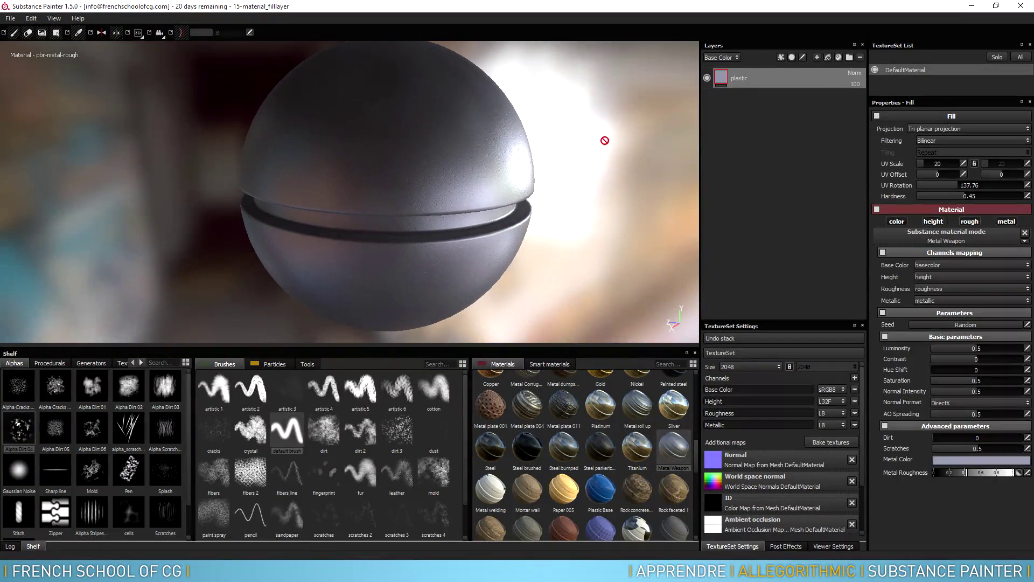
Rename the plastic layer as "metal"
{"action": "double_click", "coordinate": [740, 78]}
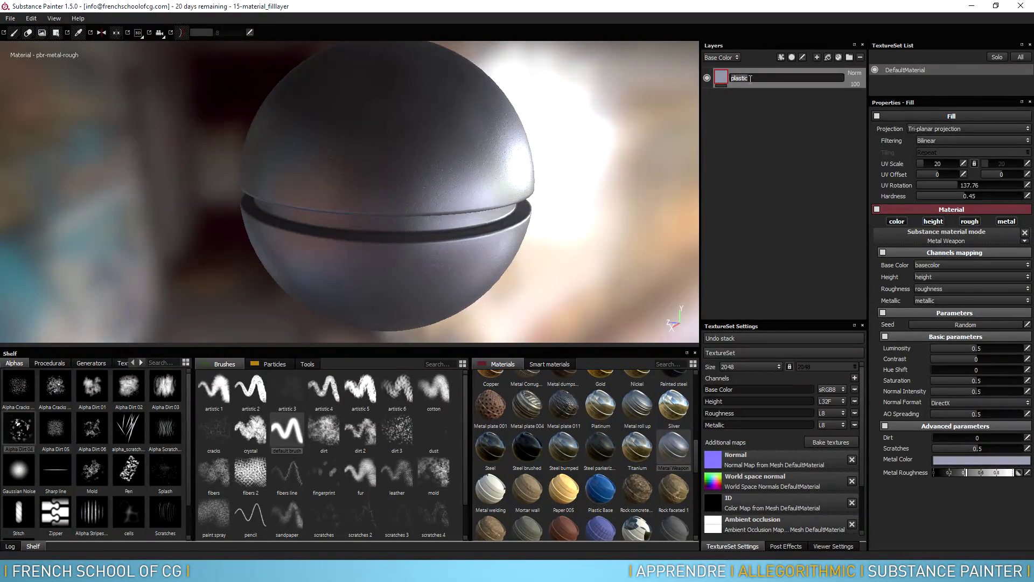
{"action": "type", "text": "metal"}
{"action": "key", "text": "Return"}
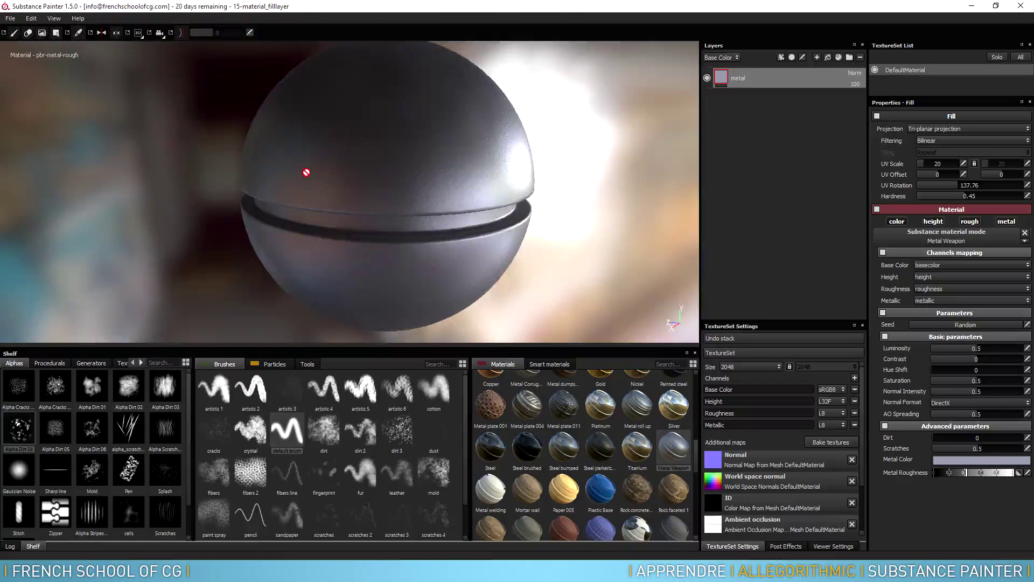
{"action": "left_click_drag", "start_coordinate": [307, 171], "coordinate": [334, 182], "text": "alt"}
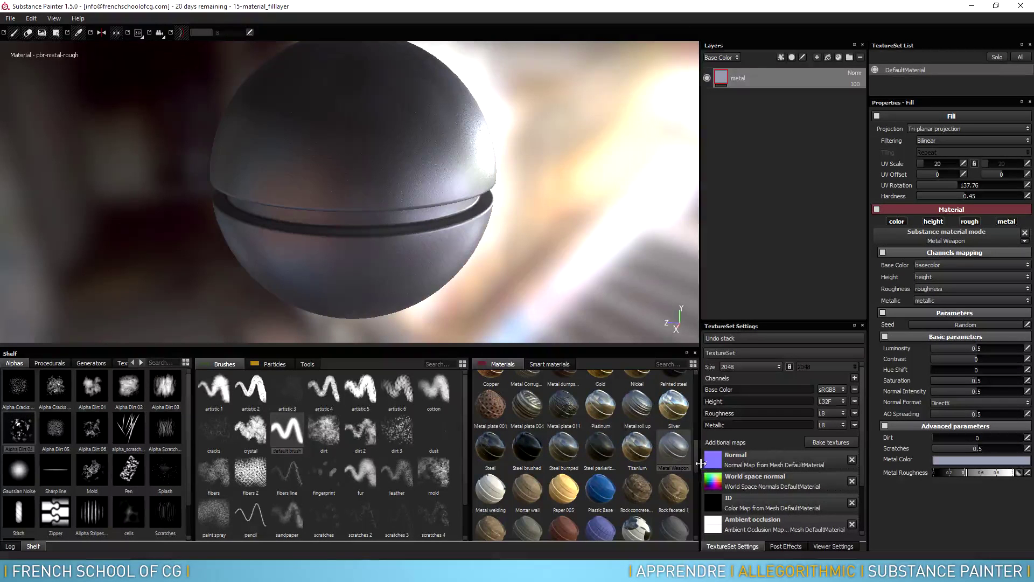
Add a fill layer above the metal layer and toggle its visibility to compare it with the metal underneath
{"action": "scroll", "coordinate": [693, 456], "scroll_direction": "up", "scroll_amount": 3}
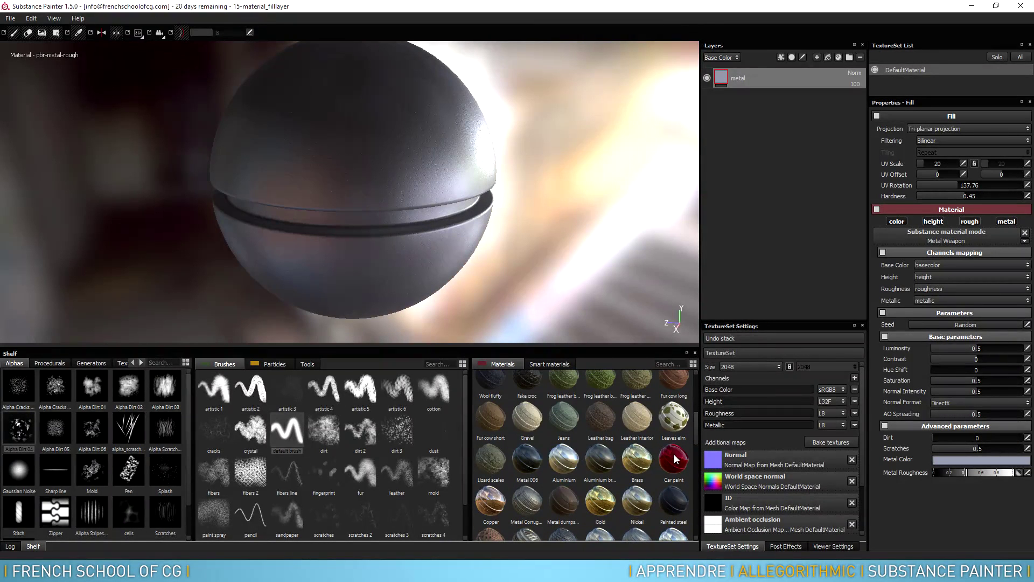
{"action": "left_click", "coordinate": [828, 56]}
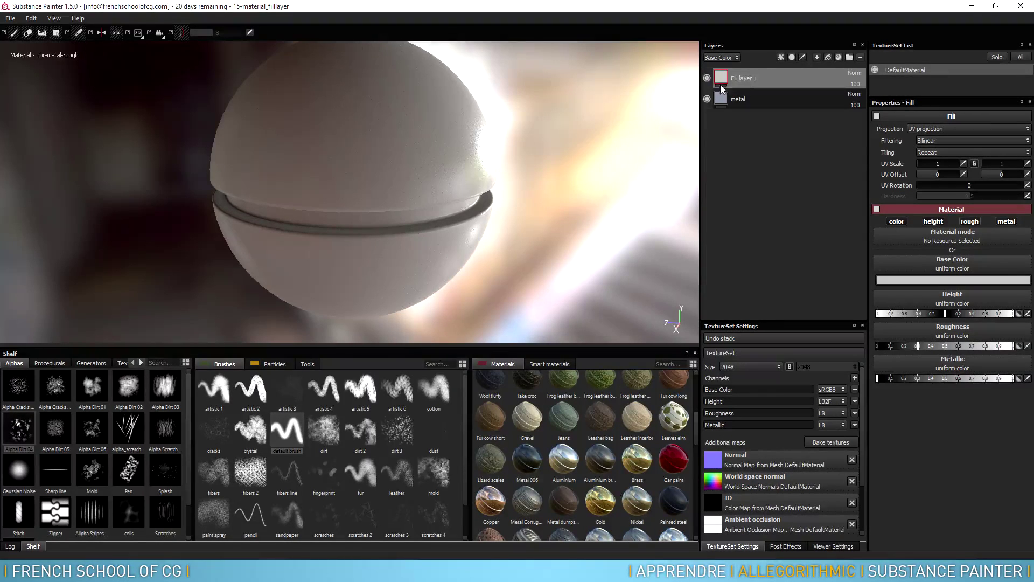
{"action": "left_click", "coordinate": [707, 78]}
{"action": "left_click", "coordinate": [707, 78]}
{"action": "left_click_drag", "start_coordinate": [353, 189], "coordinate": [649, 187], "text": "alt"}
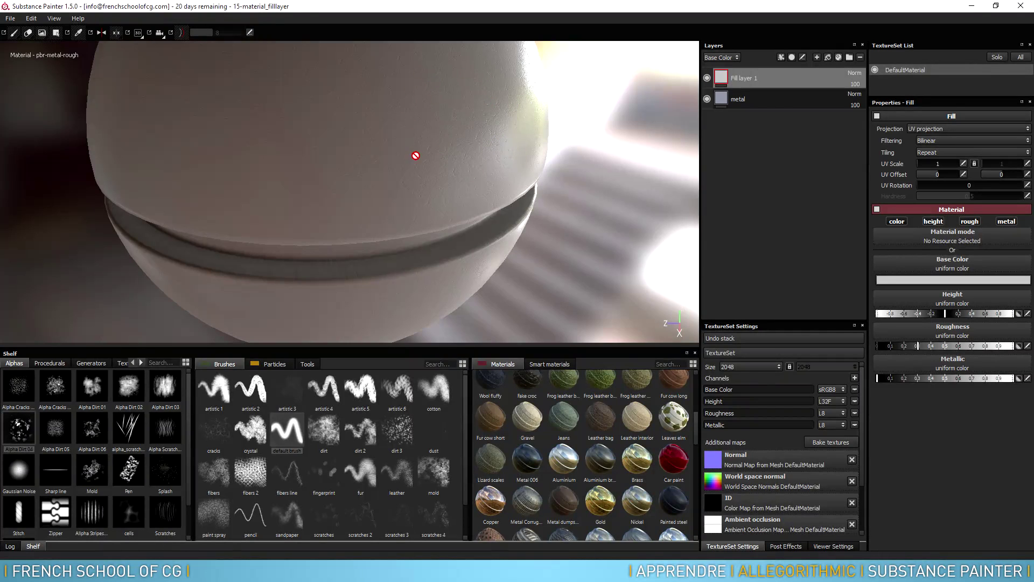
{"action": "left_click", "coordinate": [708, 78]}
{"action": "left_click", "coordinate": [708, 78]}
{"action": "left_click", "coordinate": [708, 78]}
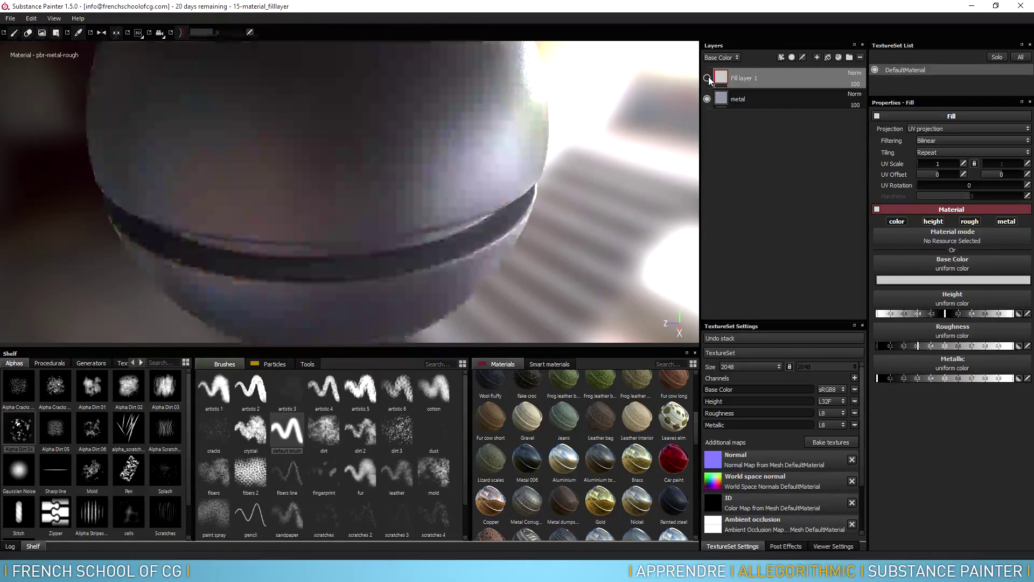
{"action": "left_click", "coordinate": [707, 78]}
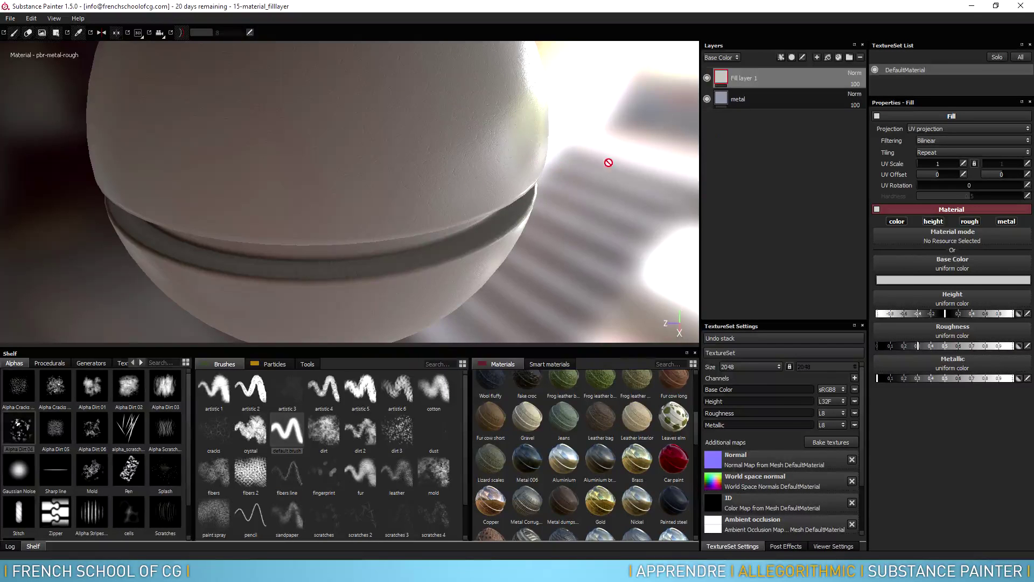
Try the Screen and Pin light blend modes on the new fill layer, and restore its blend mode to Normal
{"action": "left_click", "coordinate": [855, 85]}
{"action": "left_click_drag", "start_coordinate": [862, 91], "coordinate": [893, 92]}
{"action": "left_click", "coordinate": [855, 73]}
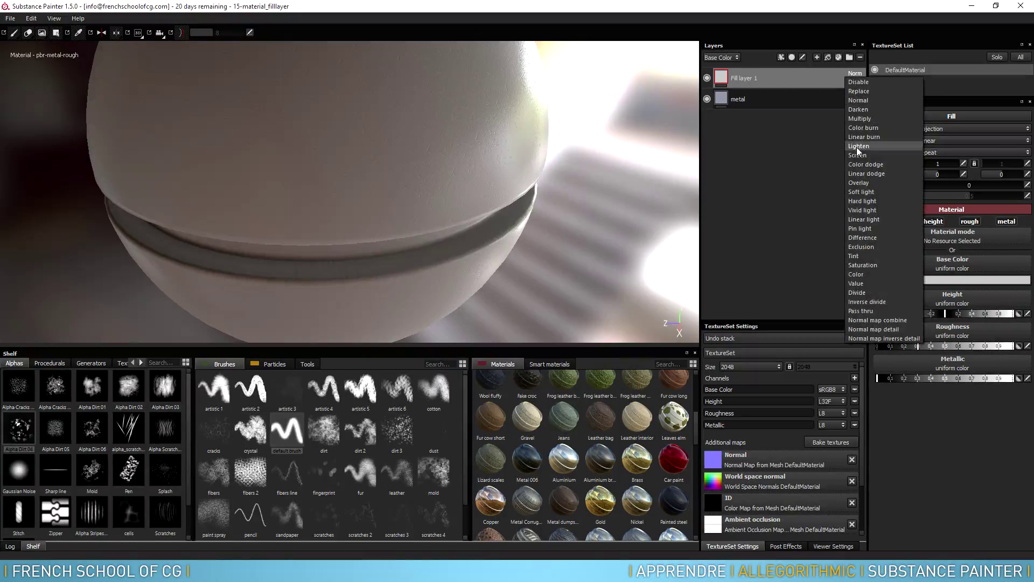
{"action": "left_click", "coordinate": [858, 154]}
{"action": "left_click", "coordinate": [854, 73]}
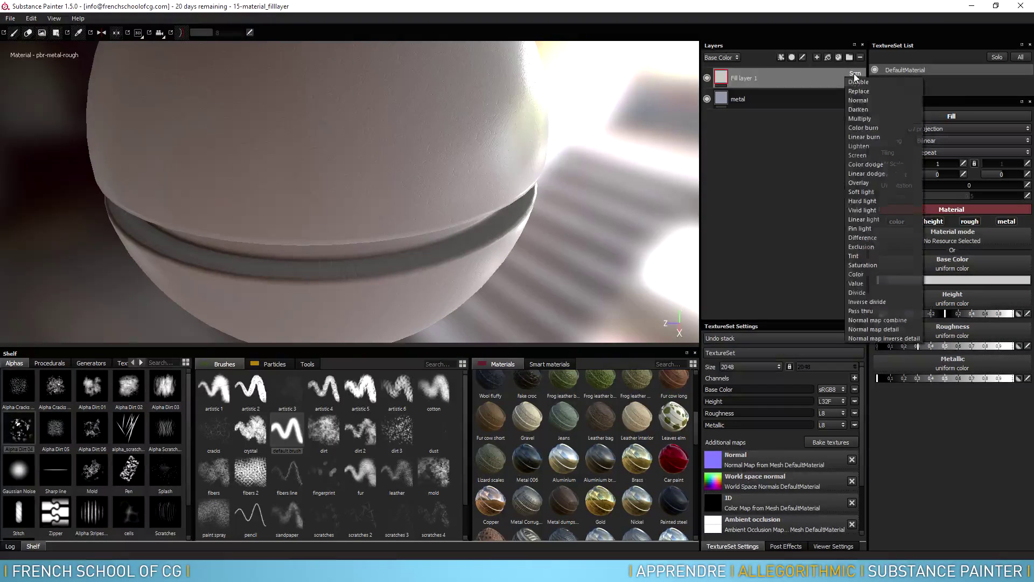
{"action": "left_click", "coordinate": [861, 229]}
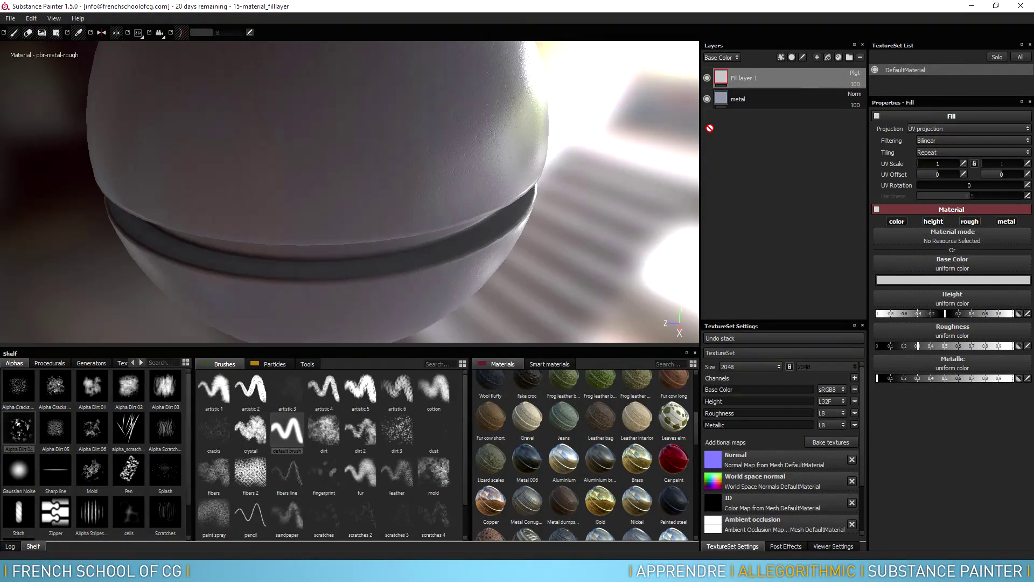
{"action": "left_click", "coordinate": [855, 73]}
{"action": "left_click", "coordinate": [860, 101]}
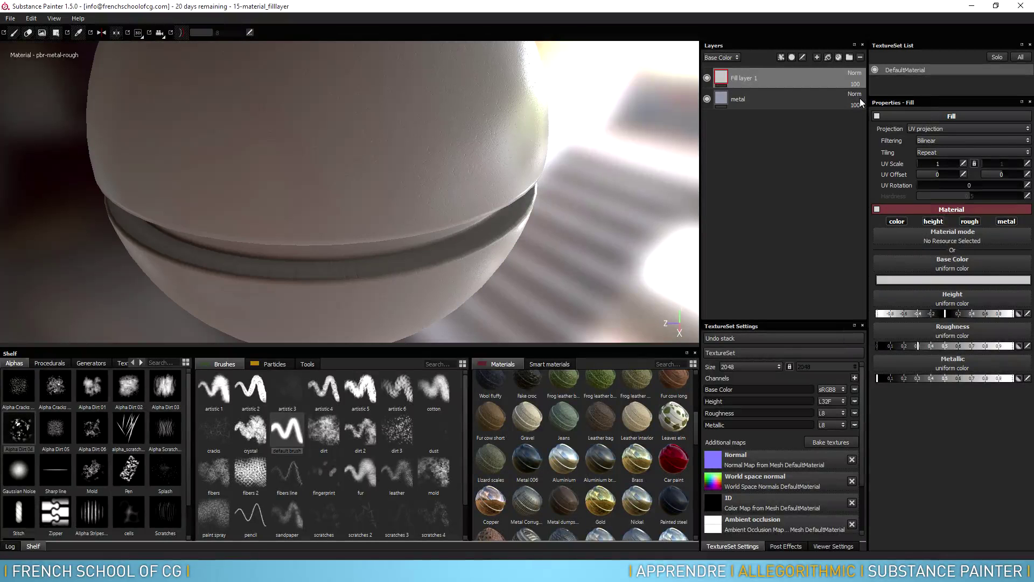
Rename the upper fill layer as "paint"
{"action": "double_click", "coordinate": [745, 78]}
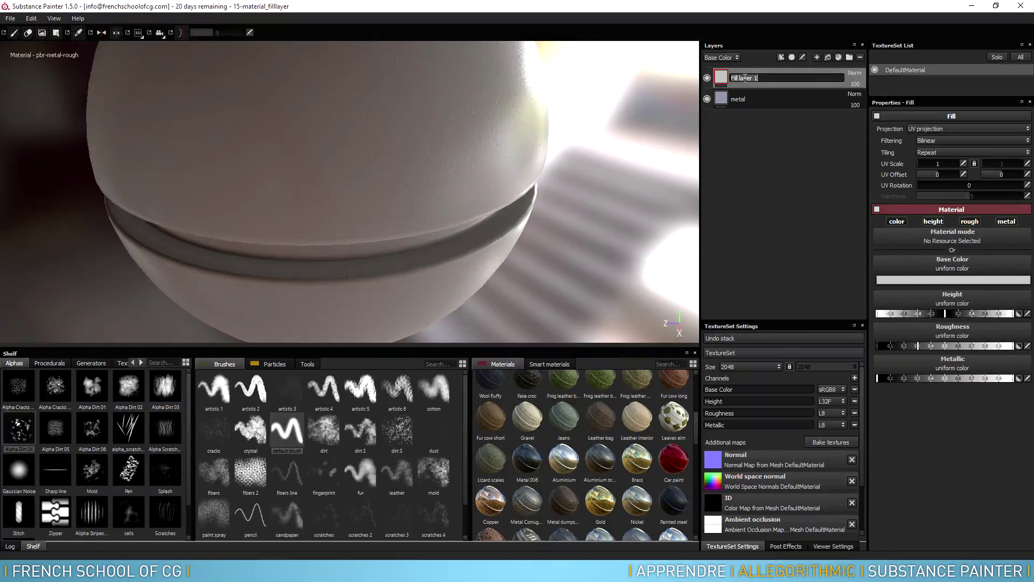
{"action": "type", "text": "paint"}
{"action": "key", "text": "Return"}
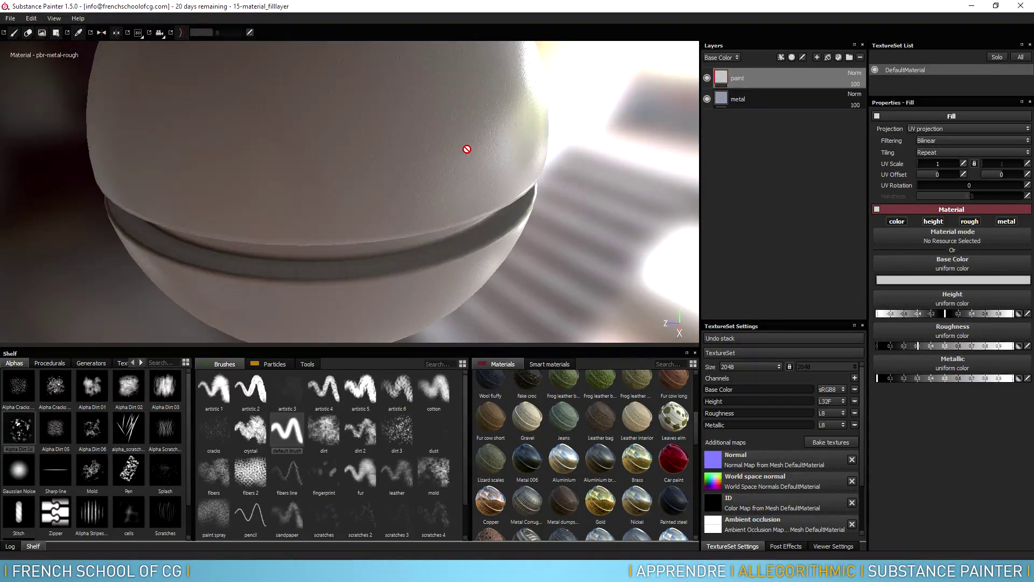
{"action": "left_click_drag", "start_coordinate": [512, 194], "coordinate": [434, 203], "text": "alt"}
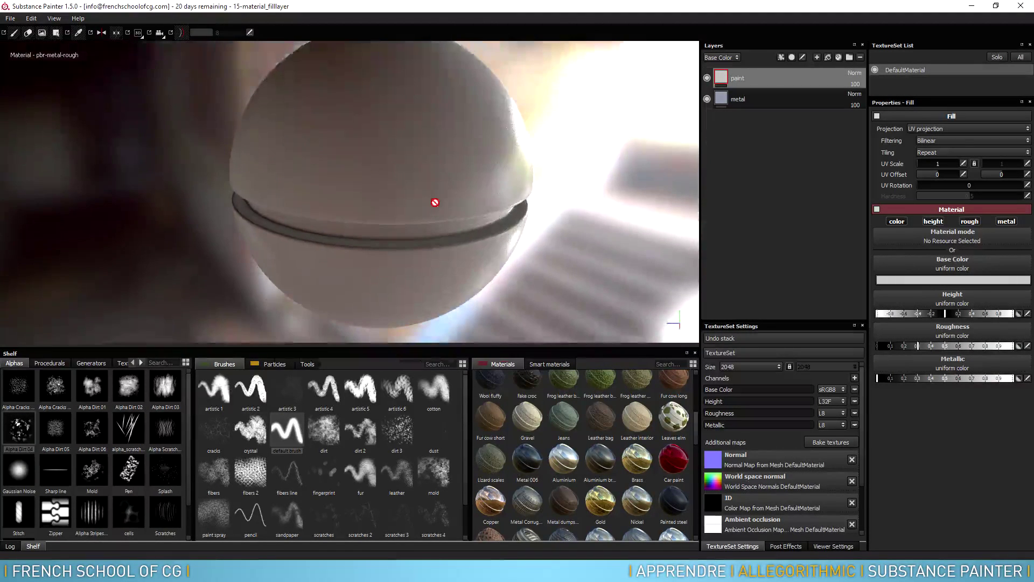
Replace the paint fill layer with an empty paint layer, and choose the Car paint material with the paint spray brush
{"action": "left_click", "coordinate": [860, 57]}
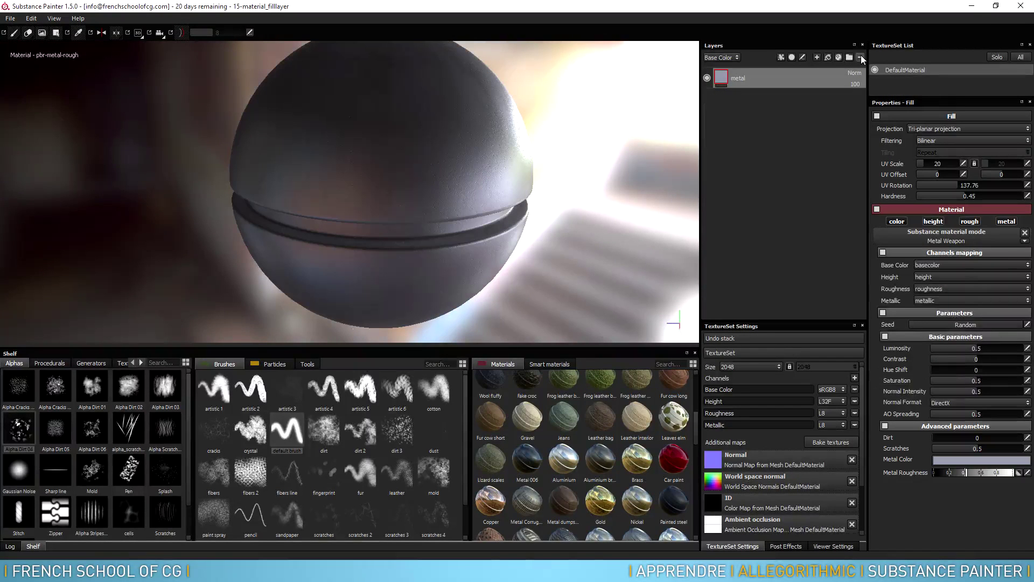
{"action": "left_click", "coordinate": [817, 57]}
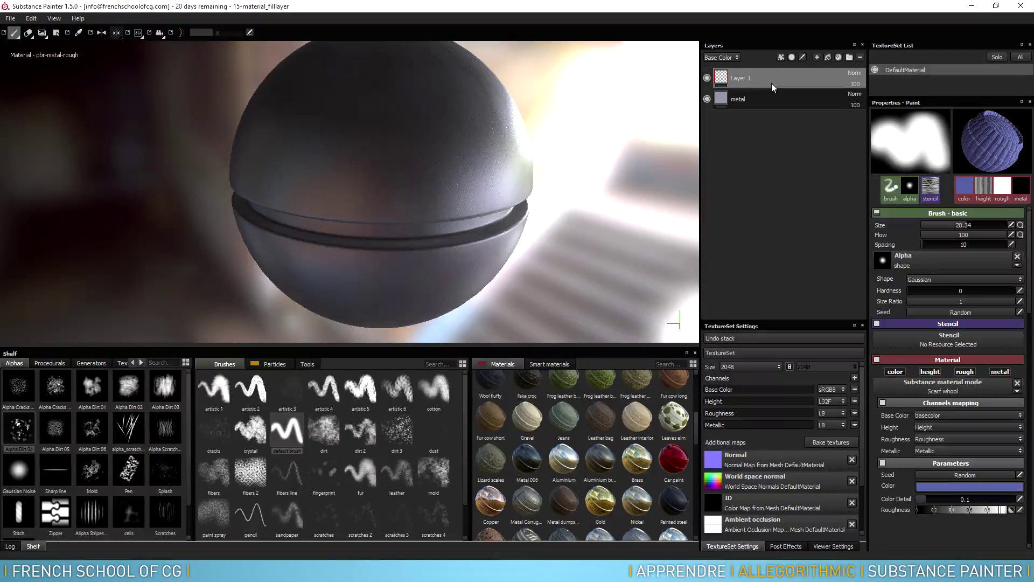
{"action": "left_click", "coordinate": [677, 467]}
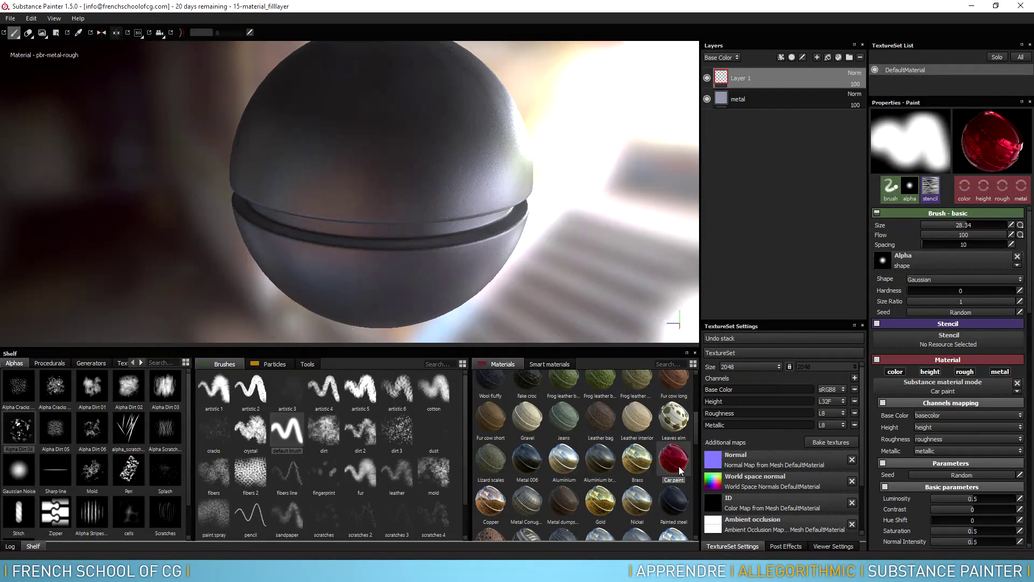
{"action": "left_click", "coordinate": [53, 389]}
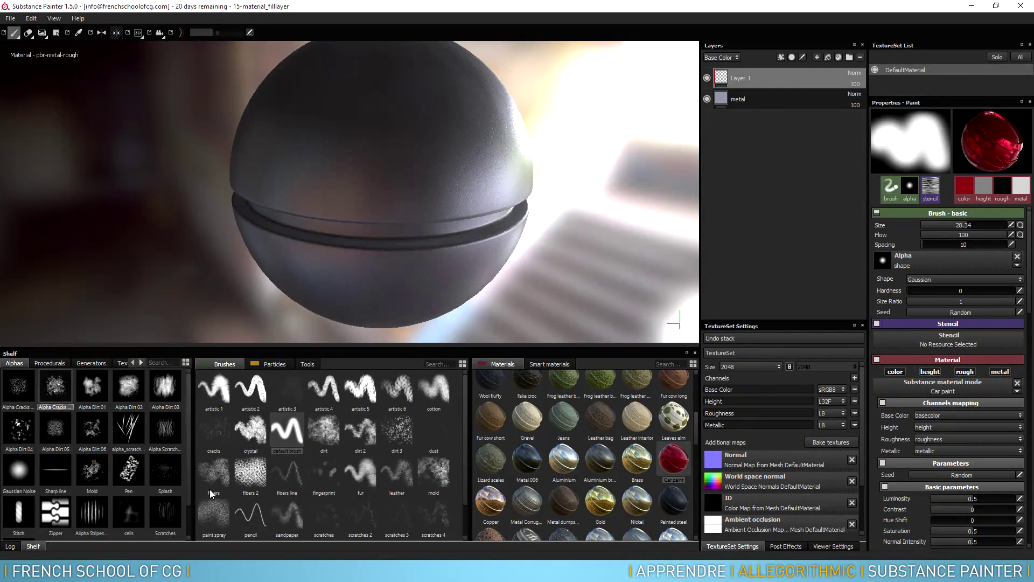
{"action": "left_click", "coordinate": [213, 515]}
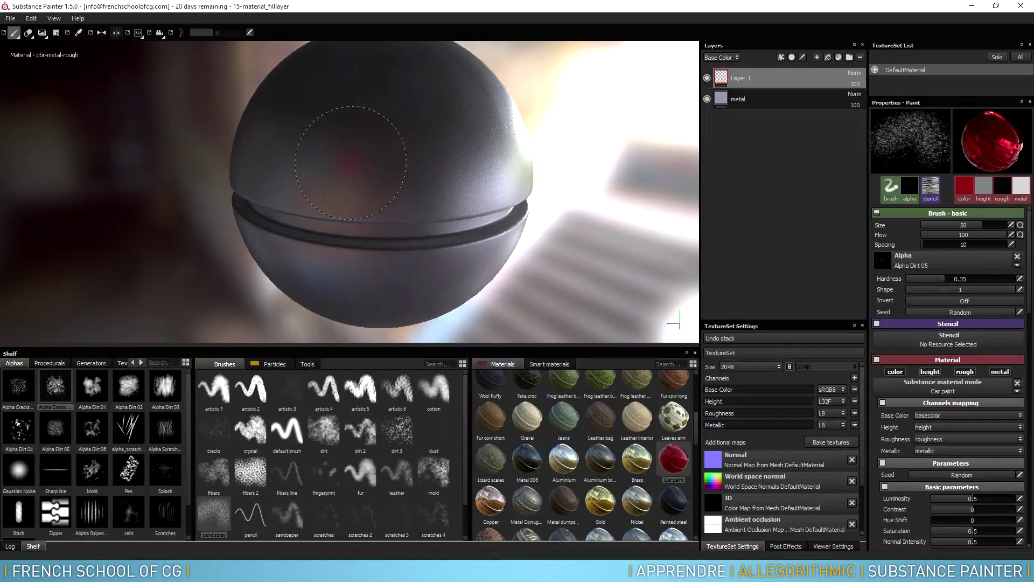
Spray patches of red Car paint across the upper half of the sphere on the new layer
{"action": "mouse_move", "coordinate": [318, 146]}
{"action": "left_mouse_down"}
{"action": "mouse_move", "coordinate": [342, 139]}
{"action": "mouse_move", "coordinate": [431, 173]}
{"action": "mouse_move", "coordinate": [472, 213]}
{"action": "mouse_move", "coordinate": [458, 202]}
{"action": "mouse_move", "coordinate": [485, 161]}
{"action": "mouse_move", "coordinate": [480, 115]}
{"action": "mouse_move", "coordinate": [479, 162]}
{"action": "mouse_move", "coordinate": [458, 156]}
{"action": "left_mouse_up"}
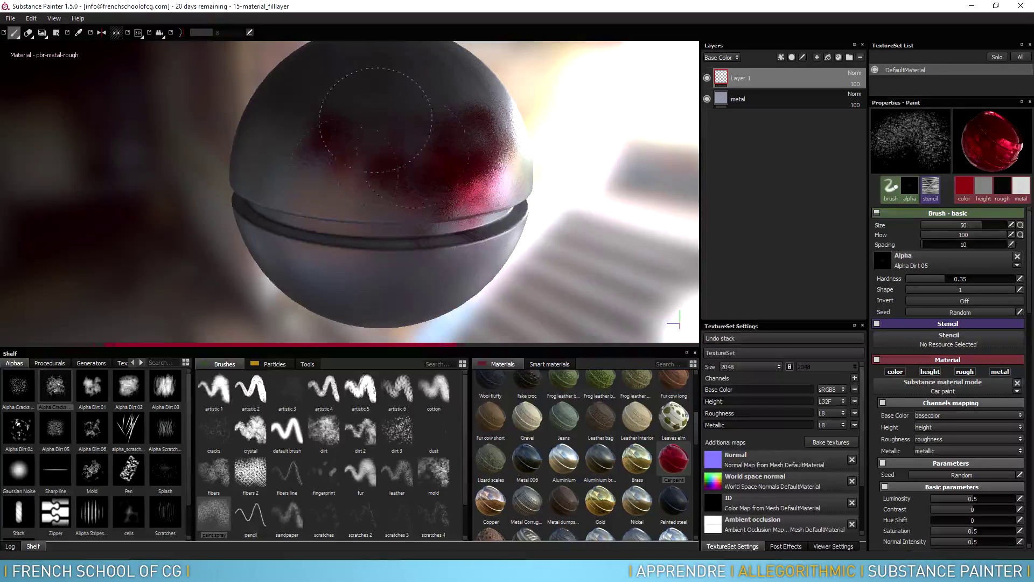
{"action": "mouse_move", "coordinate": [339, 148]}
{"action": "left_mouse_down"}
{"action": "mouse_move", "coordinate": [371, 185]}
{"action": "mouse_move", "coordinate": [410, 152]}
{"action": "left_mouse_up"}
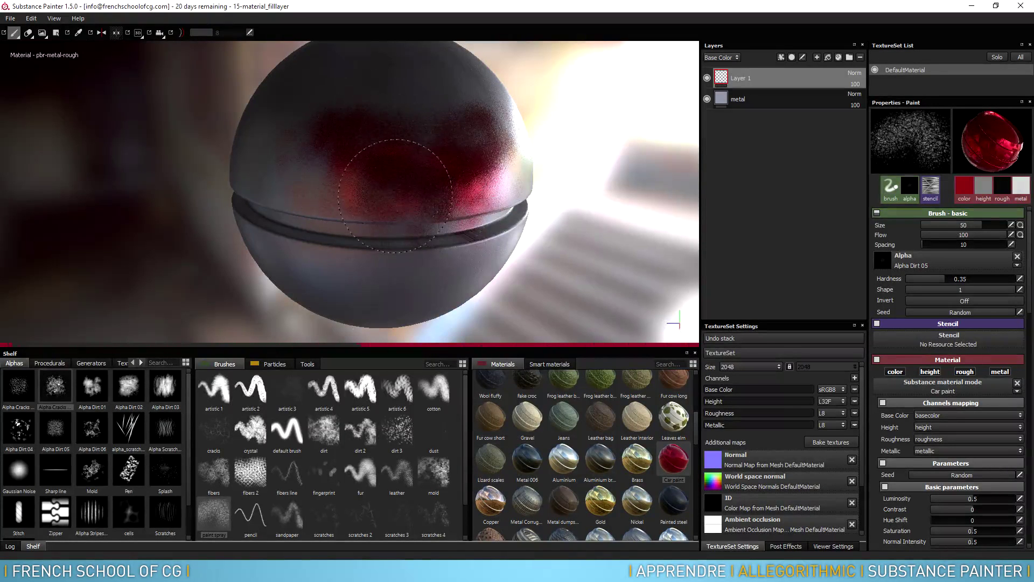
{"action": "mouse_move", "coordinate": [395, 195]}
{"action": "left_mouse_down", "text": "alt"}
{"action": "mouse_move", "coordinate": [457, 209]}
{"action": "mouse_move", "coordinate": [461, 200]}
{"action": "mouse_move", "coordinate": [431, 189]}
{"action": "mouse_move", "coordinate": [361, 240]}
{"action": "mouse_move", "coordinate": [404, 245]}
{"action": "mouse_move", "coordinate": [458, 226]}
{"action": "mouse_move", "coordinate": [447, 161]}
{"action": "mouse_move", "coordinate": [380, 203]}
{"action": "left_mouse_up", "text": "alt"}
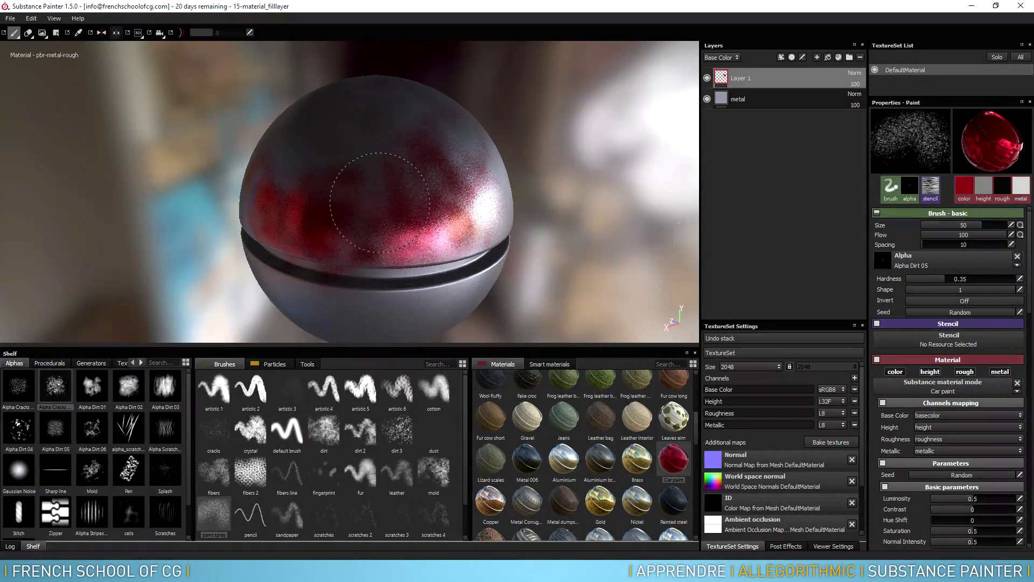
{"action": "left_click_drag", "start_coordinate": [400, 138], "coordinate": [331, 148]}
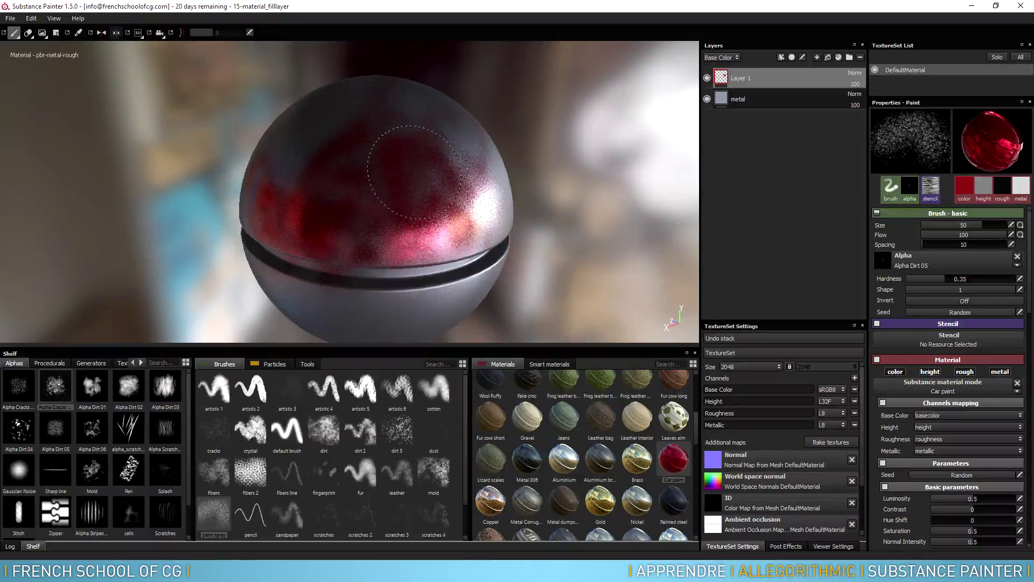
{"action": "left_click_drag", "start_coordinate": [453, 221], "coordinate": [462, 162], "text": "alt"}
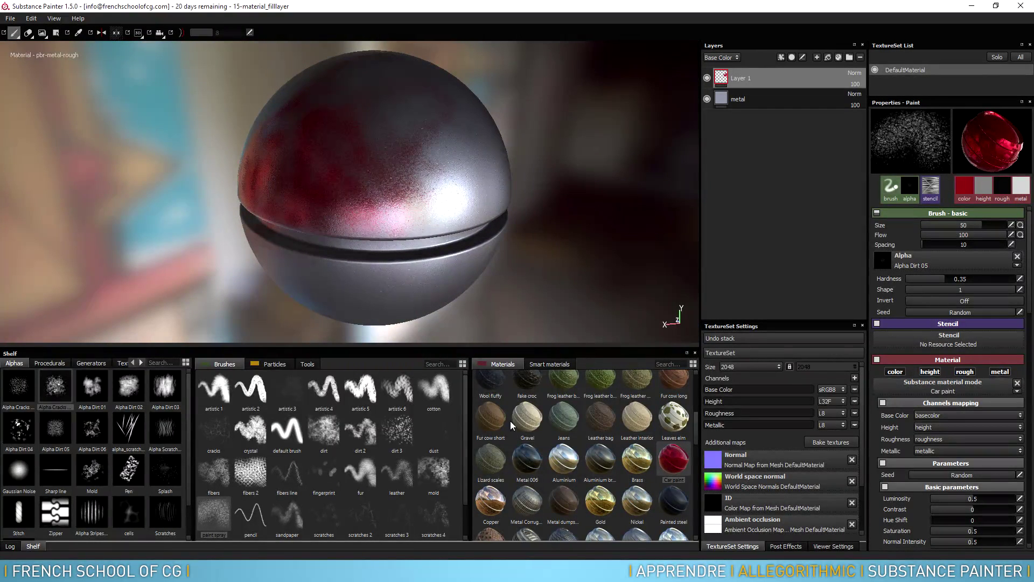
Switch the brush material to Gravel and spray it over the red paint and bare metal on the sphere's upper half
{"action": "left_click", "coordinate": [528, 419]}
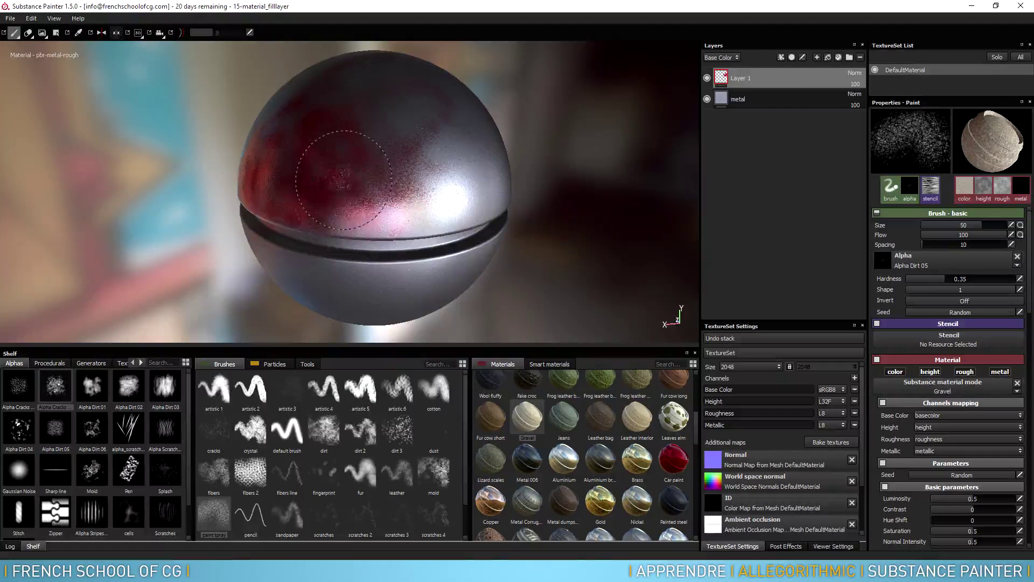
{"action": "mouse_move", "coordinate": [341, 129]}
{"action": "left_mouse_down"}
{"action": "mouse_move", "coordinate": [310, 173]}
{"action": "mouse_move", "coordinate": [354, 169]}
{"action": "mouse_move", "coordinate": [315, 200]}
{"action": "mouse_move", "coordinate": [431, 154]}
{"action": "mouse_move", "coordinate": [363, 116]}
{"action": "mouse_move", "coordinate": [456, 194]}
{"action": "mouse_move", "coordinate": [393, 221]}
{"action": "mouse_move", "coordinate": [373, 121]}
{"action": "mouse_move", "coordinate": [334, 173]}
{"action": "mouse_move", "coordinate": [324, 122]}
{"action": "mouse_move", "coordinate": [298, 205]}
{"action": "mouse_move", "coordinate": [377, 256]}
{"action": "mouse_move", "coordinate": [444, 180]}
{"action": "left_mouse_up"}
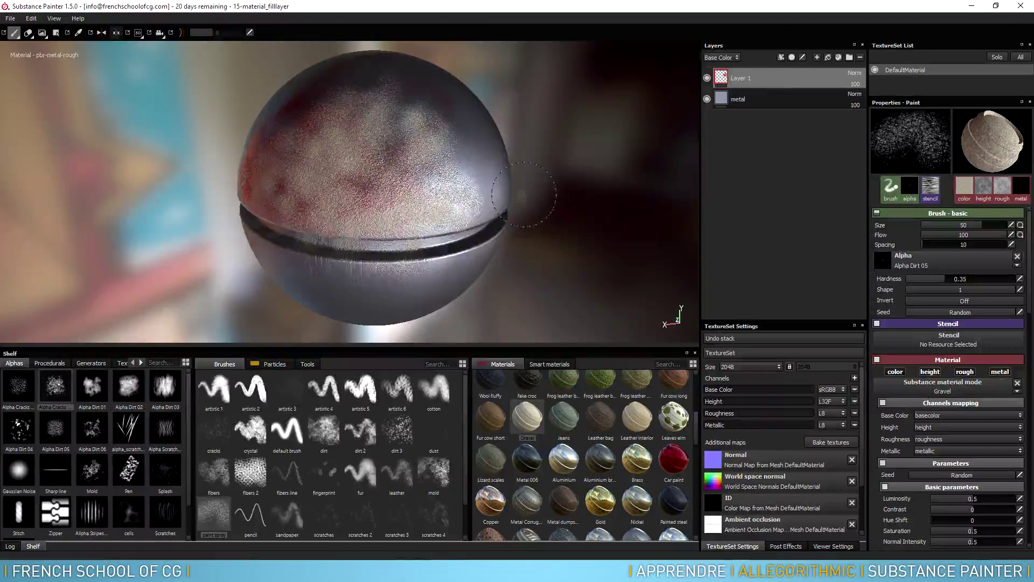
{"action": "left_click_drag", "start_coordinate": [520, 195], "coordinate": [466, 190], "text": "alt"}
{"action": "middle_click_drag", "start_coordinate": [466, 189], "coordinate": [395, 192], "text": "alt"}
{"action": "right_click_drag", "start_coordinate": [394, 192], "coordinate": [391, 240], "text": "alt"}
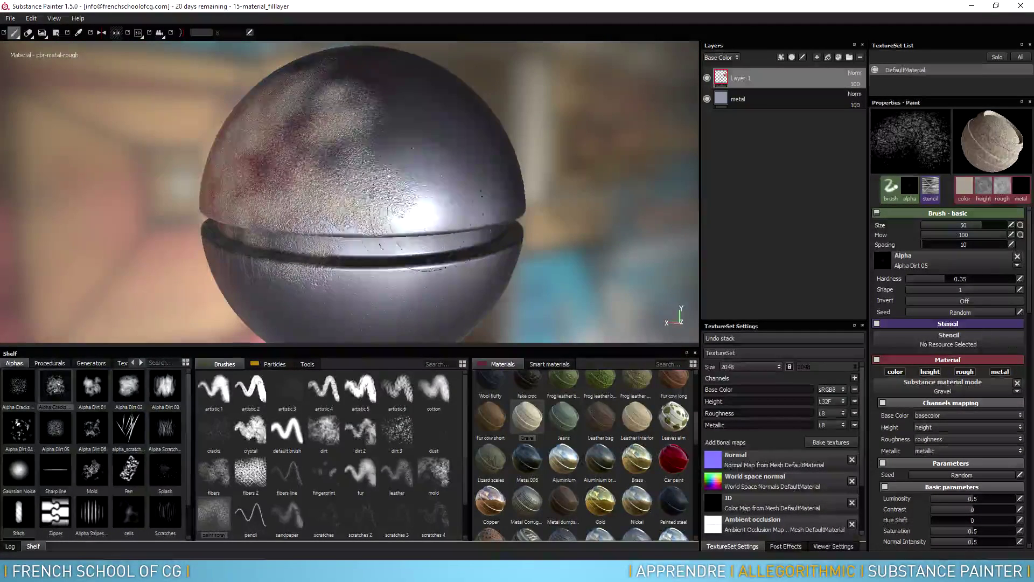
{"action": "mouse_move", "coordinate": [426, 269]}
{"action": "left_mouse_down"}
{"action": "mouse_move", "coordinate": [431, 199]}
{"action": "mouse_move", "coordinate": [377, 178]}
{"action": "mouse_move", "coordinate": [386, 139]}
{"action": "mouse_move", "coordinate": [317, 199]}
{"action": "left_mouse_up"}
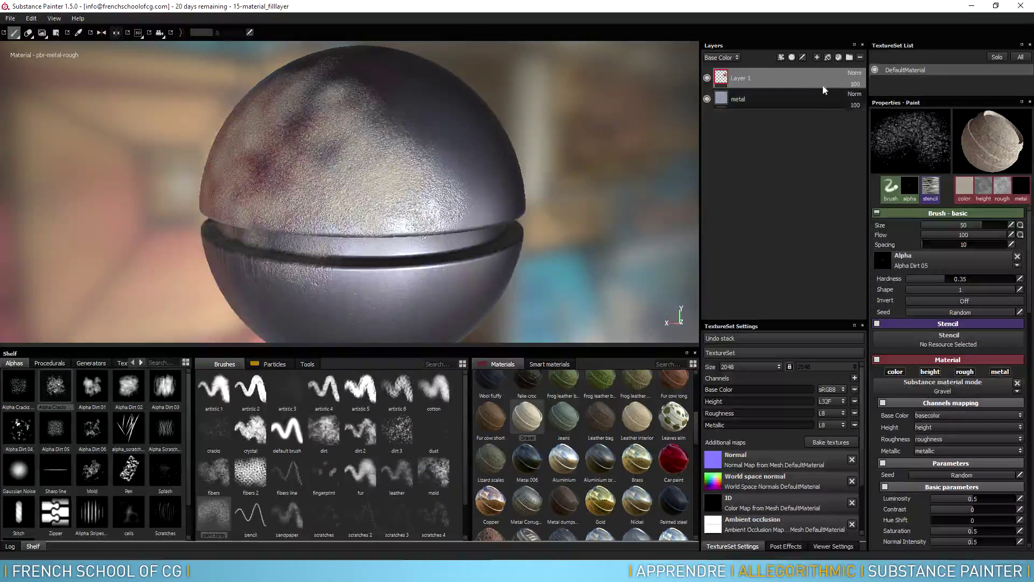
Replace the hand-painted top layer with a new fill layer named "peinture" and apply the Car paint material to it
{"action": "left_click", "coordinate": [861, 57]}
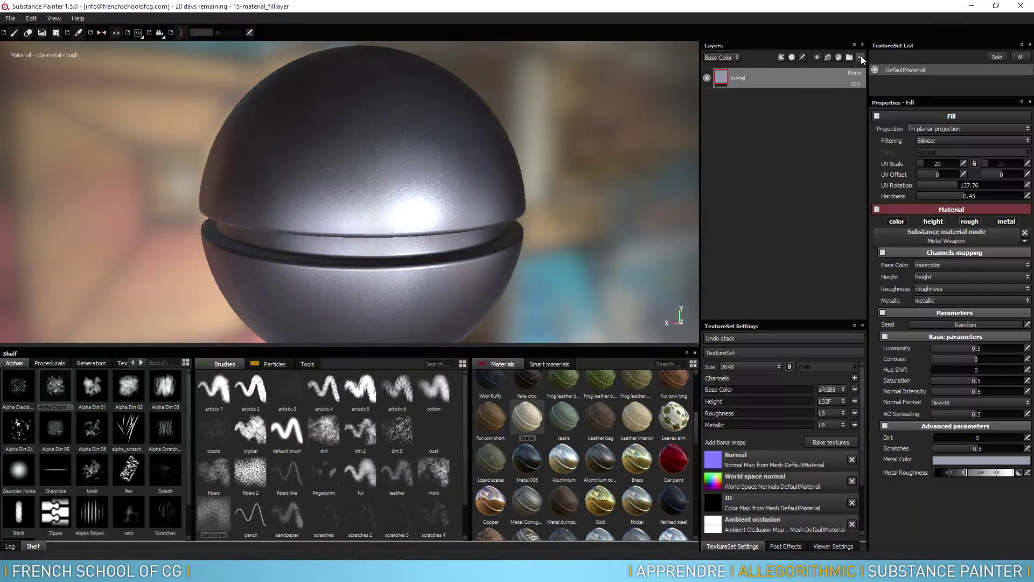
{"action": "left_click", "coordinate": [828, 57]}
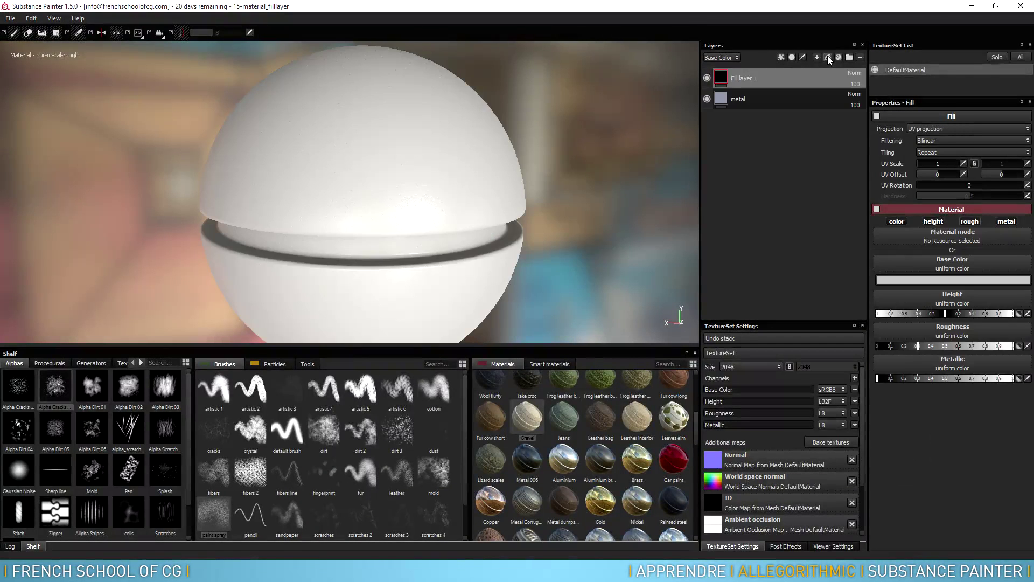
{"action": "double_click", "coordinate": [742, 78]}
{"action": "type", "text": "painture"}
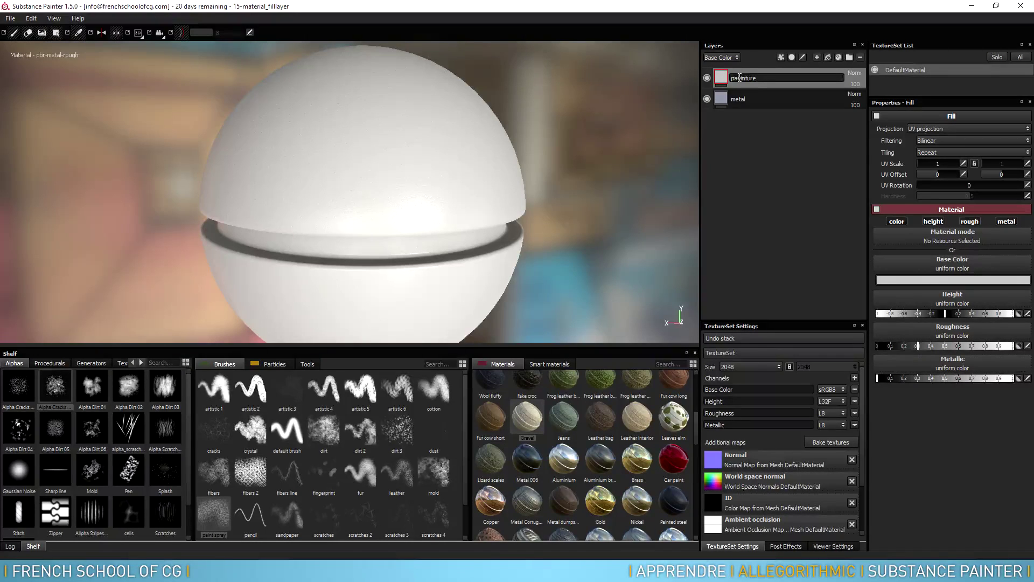
{"action": "key", "text": "Return"}
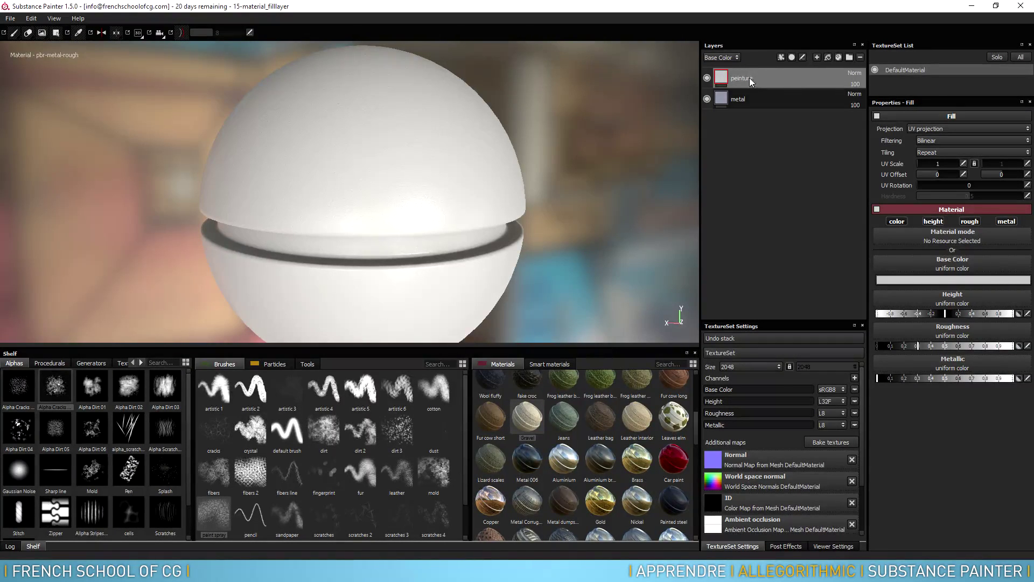
{"action": "left_click", "coordinate": [672, 461]}
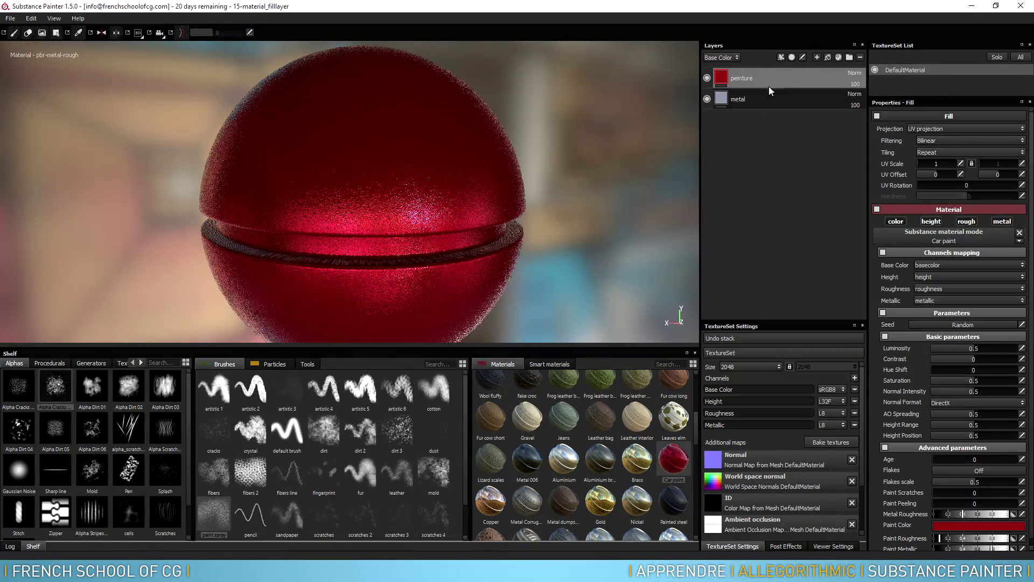
{"action": "left_click_drag", "start_coordinate": [431, 183], "coordinate": [504, 189], "text": "alt"}
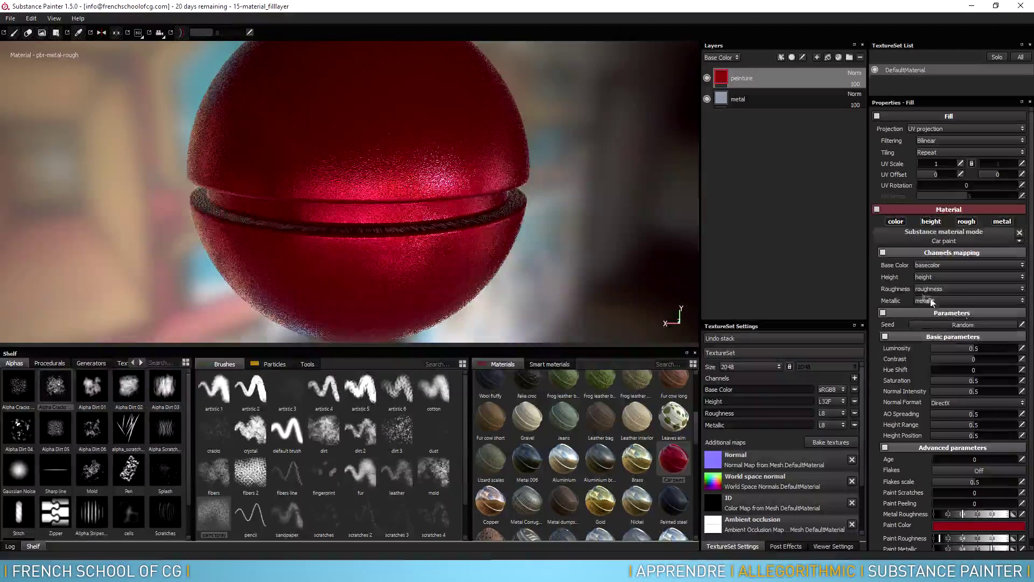
Set the Car paint's Luminosity to 0.52, Contrast to -0.06 and Age to 0.55
{"action": "scroll", "coordinate": [878, 288], "scroll_direction": "down", "scroll_amount": 1}
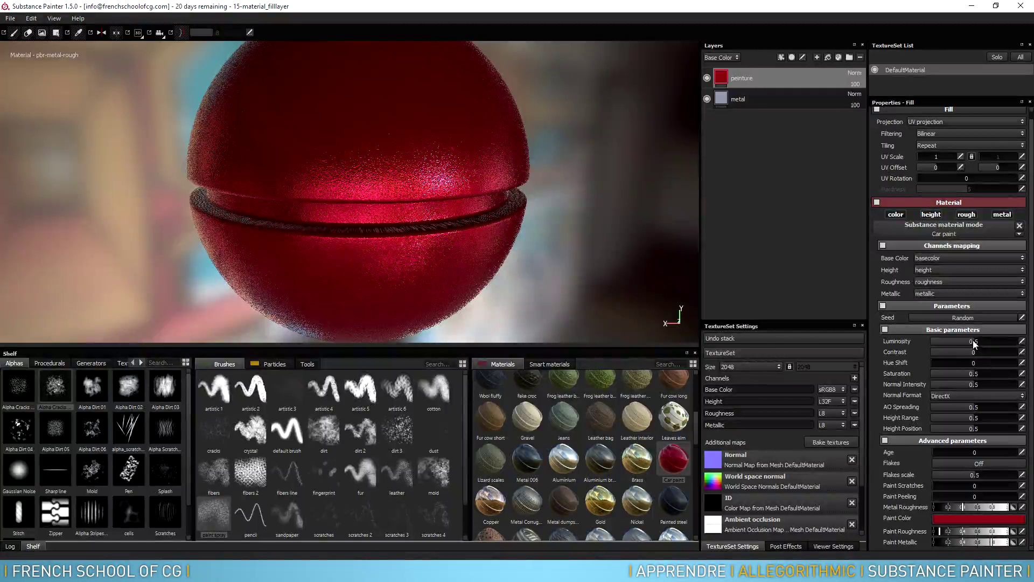
{"action": "left_click_drag", "start_coordinate": [961, 339], "coordinate": [975, 339]}
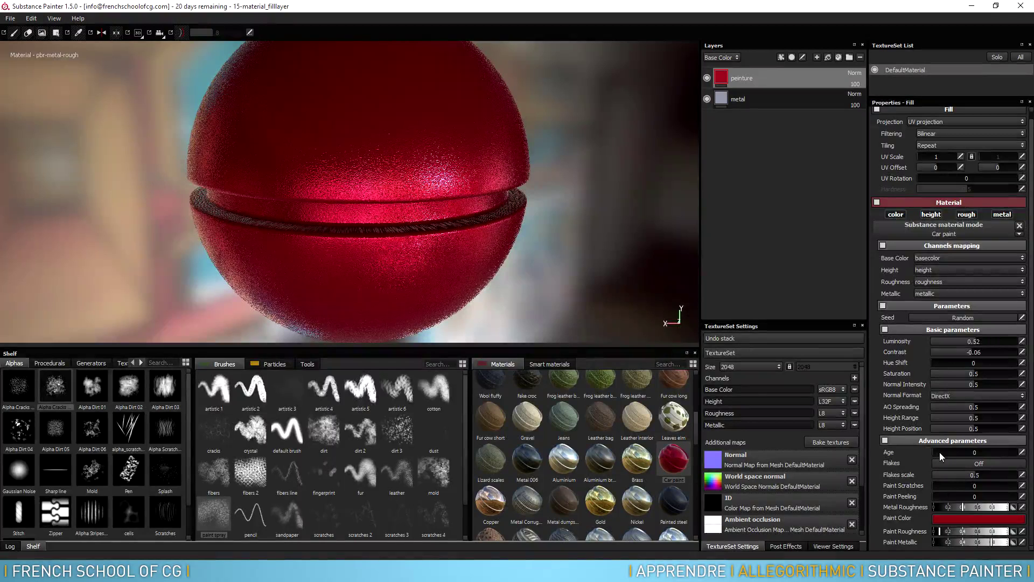
{"action": "left_click_drag", "start_coordinate": [940, 452], "coordinate": [948, 452]}
{"action": "scroll", "coordinate": [967, 296], "scroll_direction": "up", "scroll_amount": 1}
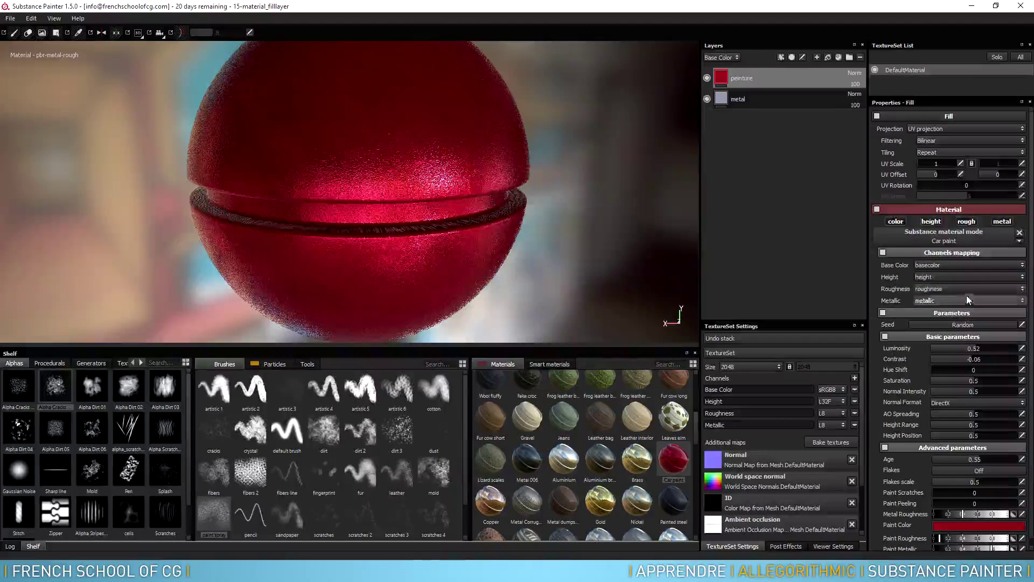
Switch the peinture layer to tri-planar projection, try different UV scales, and set the UV Scale to 0.1
{"action": "left_click", "coordinate": [932, 143]}
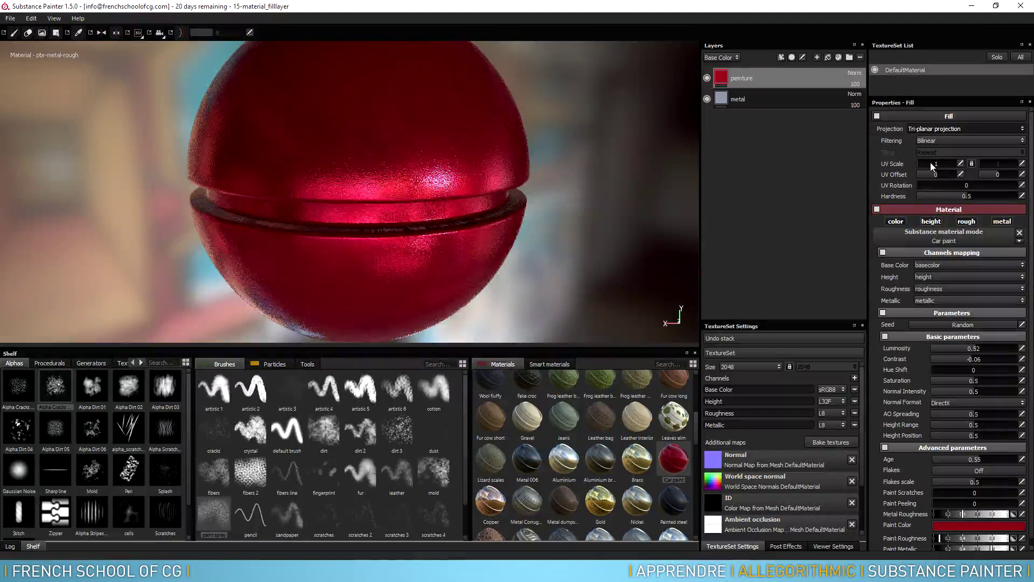
{"action": "left_click_drag", "start_coordinate": [930, 163], "coordinate": [931, 163]}
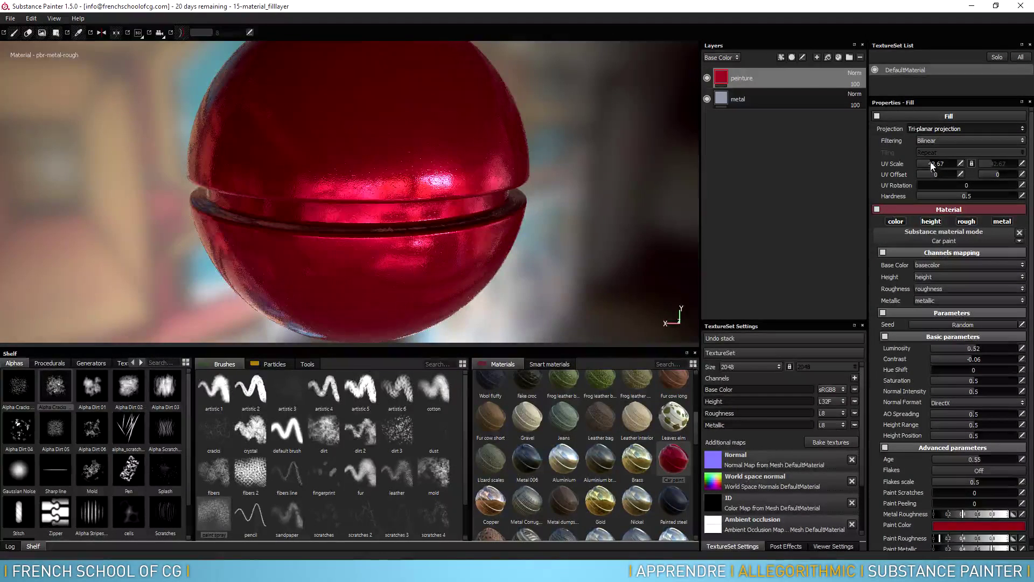
{"action": "left_click", "coordinate": [943, 163]}
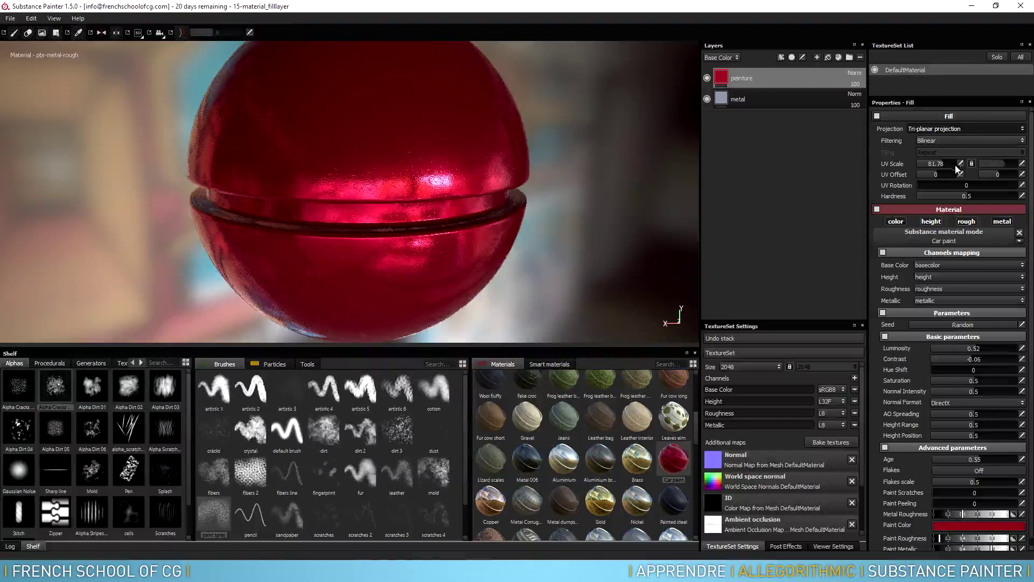
{"action": "left_click", "coordinate": [962, 167]}
{"action": "type", "text": "0.1"}
{"action": "key", "text": "Return"}
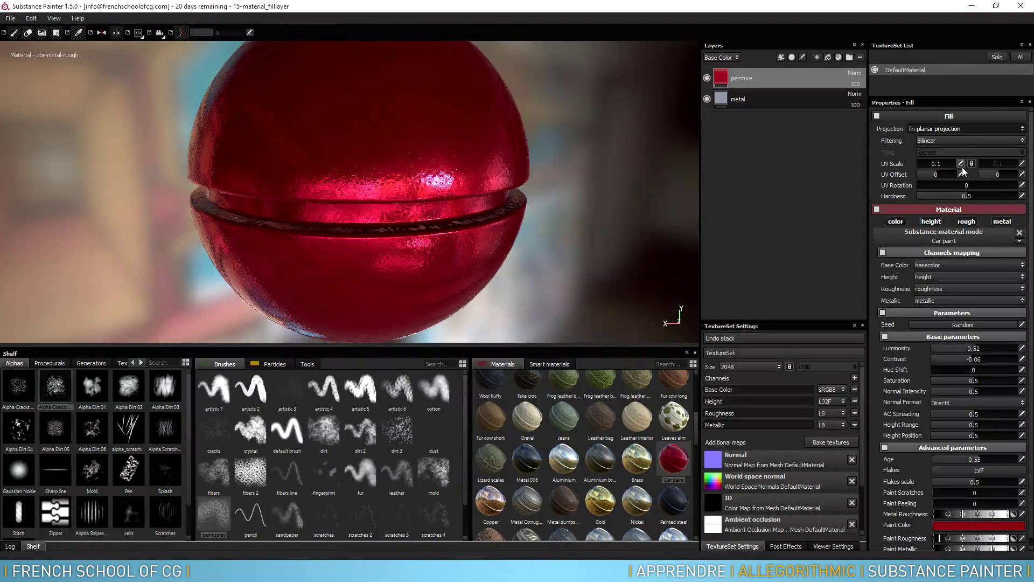
{"action": "left_click_drag", "start_coordinate": [350, 201], "coordinate": [407, 206], "text": "alt"}
{"action": "middle_click_drag", "start_coordinate": [407, 206], "coordinate": [454, 219], "text": "alt"}
{"action": "left_click_drag", "start_coordinate": [454, 220], "coordinate": [449, 229], "text": "alt"}
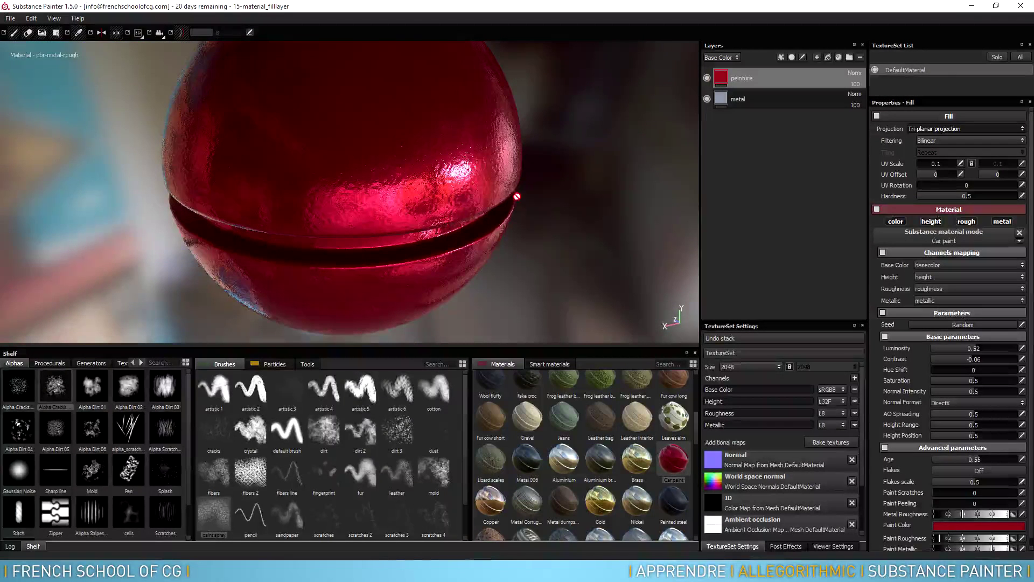
Try UV Scale values of 128 and 1 on the peinture layer, and set it to 5
{"action": "left_click", "coordinate": [948, 164]}
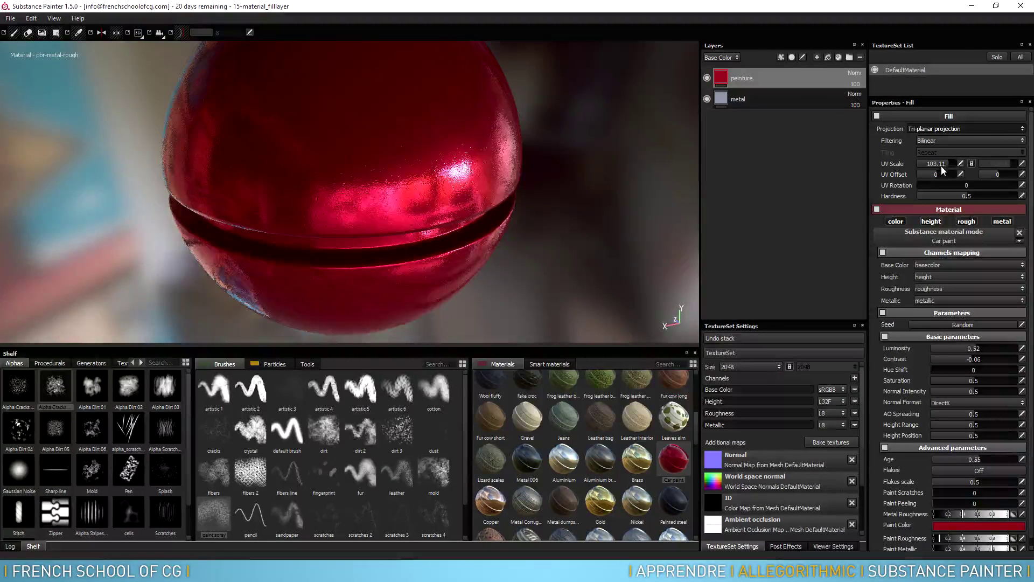
{"action": "left_click", "coordinate": [960, 164]}
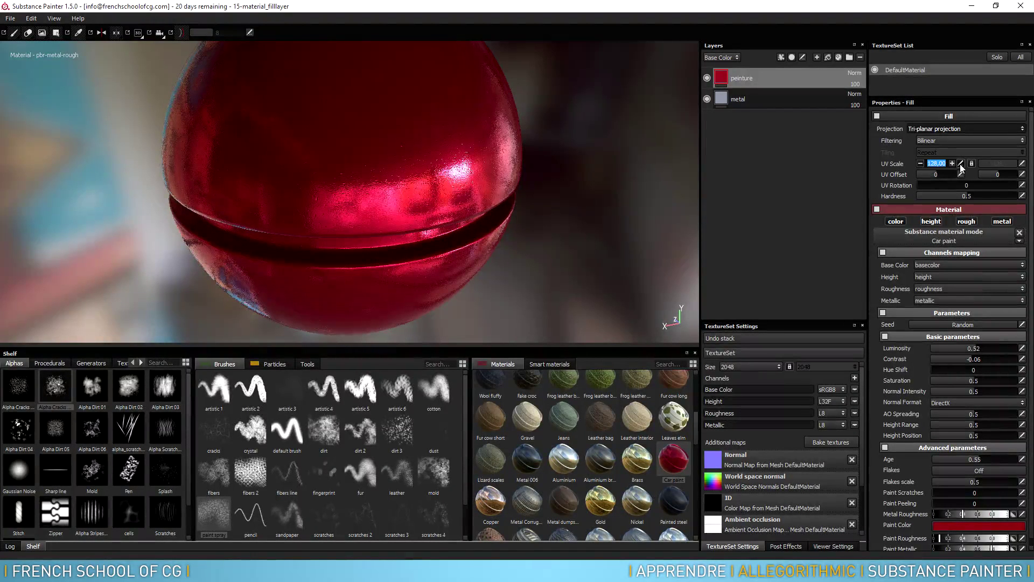
{"action": "type", "text": "1"}
{"action": "key", "text": "Return"}
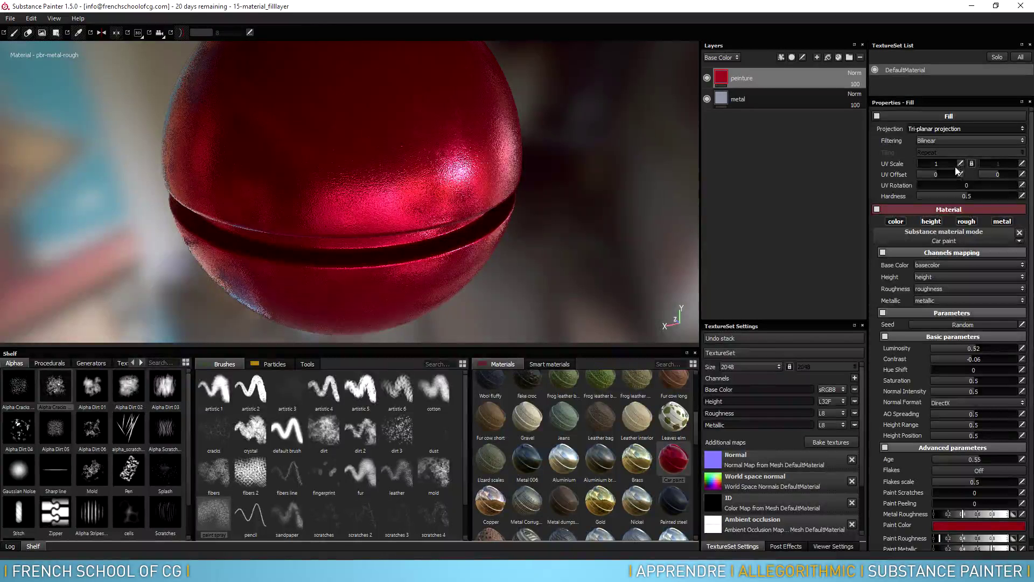
{"action": "left_click", "coordinate": [962, 163]}
{"action": "type", "text": "5"}
{"action": "key", "text": "Return"}
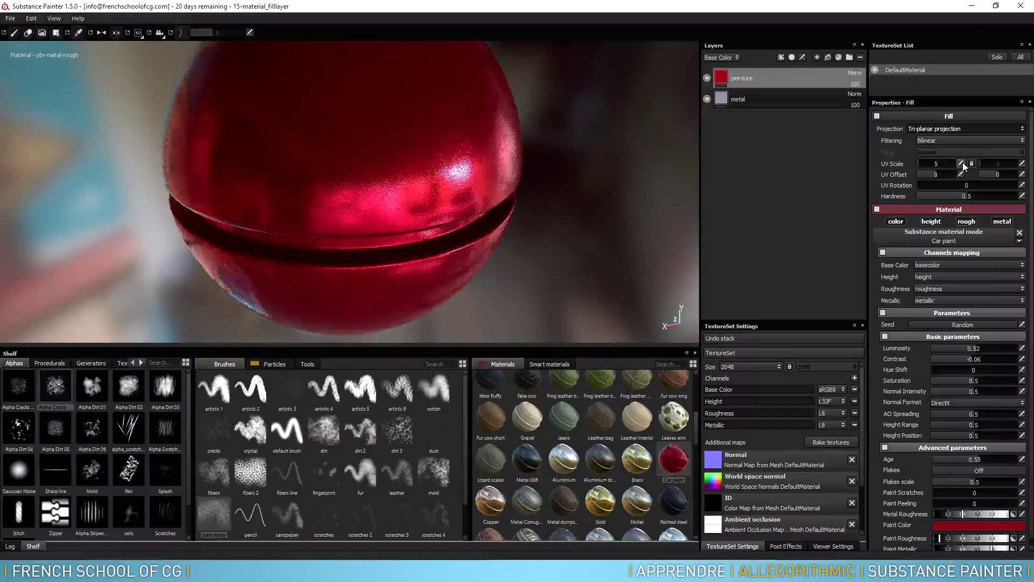
Raise the Car paint's Age to its maximum of 1 and turn Flakes on
{"action": "left_click_drag", "start_coordinate": [410, 177], "coordinate": [422, 146], "text": "alt"}
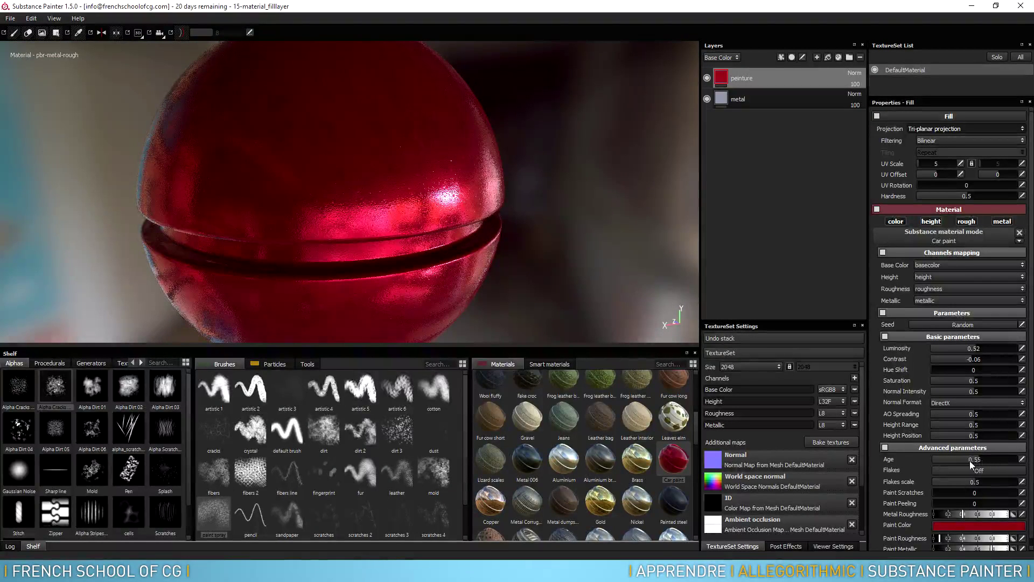
{"action": "left_click_drag", "start_coordinate": [970, 461], "coordinate": [1030, 457]}
{"action": "left_click", "coordinate": [1022, 459]}
{"action": "type", "text": "10"}
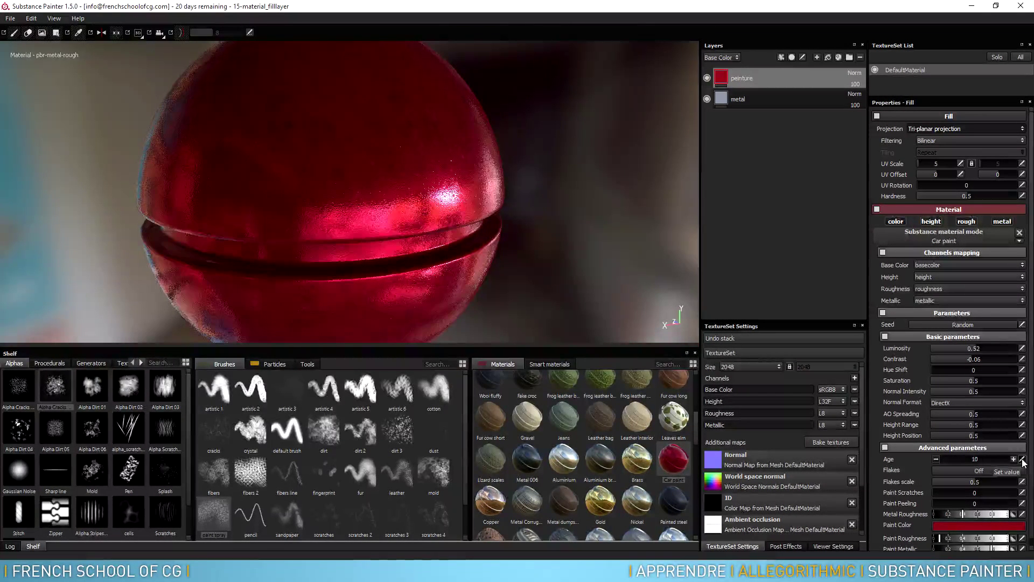
{"action": "key", "text": "Return"}
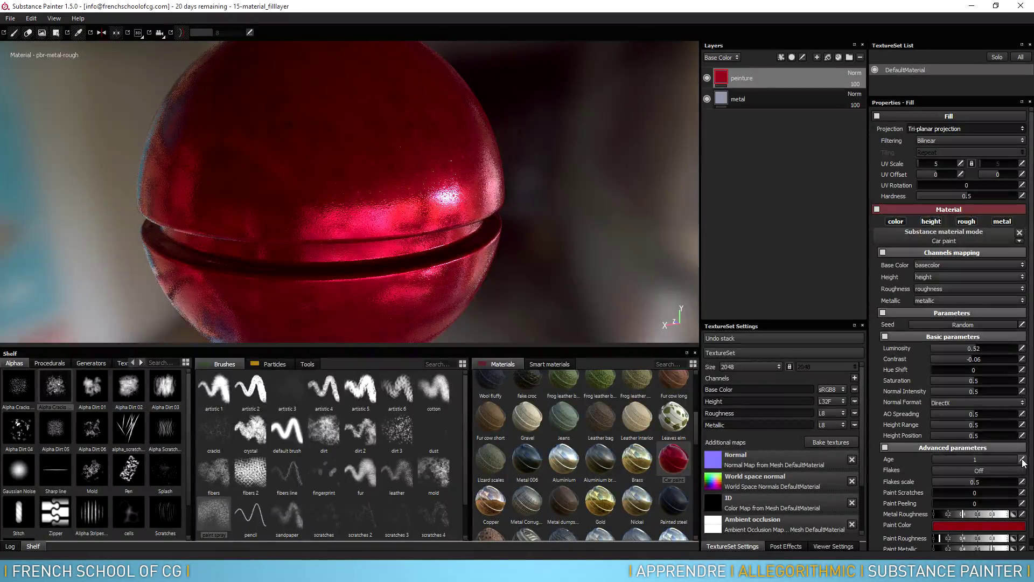
{"action": "left_click", "coordinate": [981, 472]}
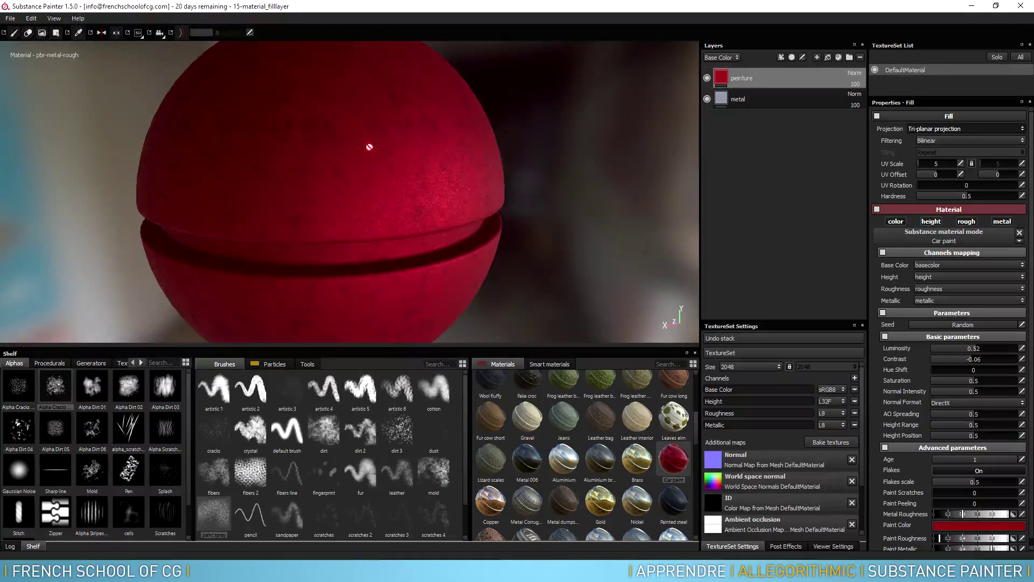
Set the Car paint's Flakes scale to 0.36, Paint Scratches to 0.46, Age to 0.78 and Paint Peeling to 0.26, and inspect the sphere
{"action": "left_click_drag", "start_coordinate": [369, 148], "coordinate": [375, 202], "text": "alt"}
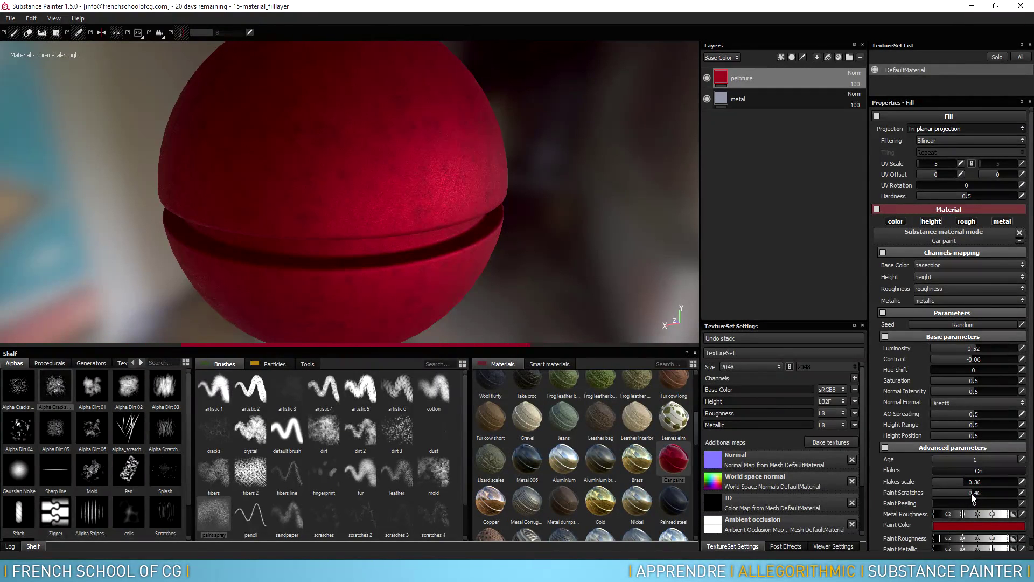
{"action": "left_click_drag", "start_coordinate": [424, 245], "coordinate": [403, 238], "text": "alt"}
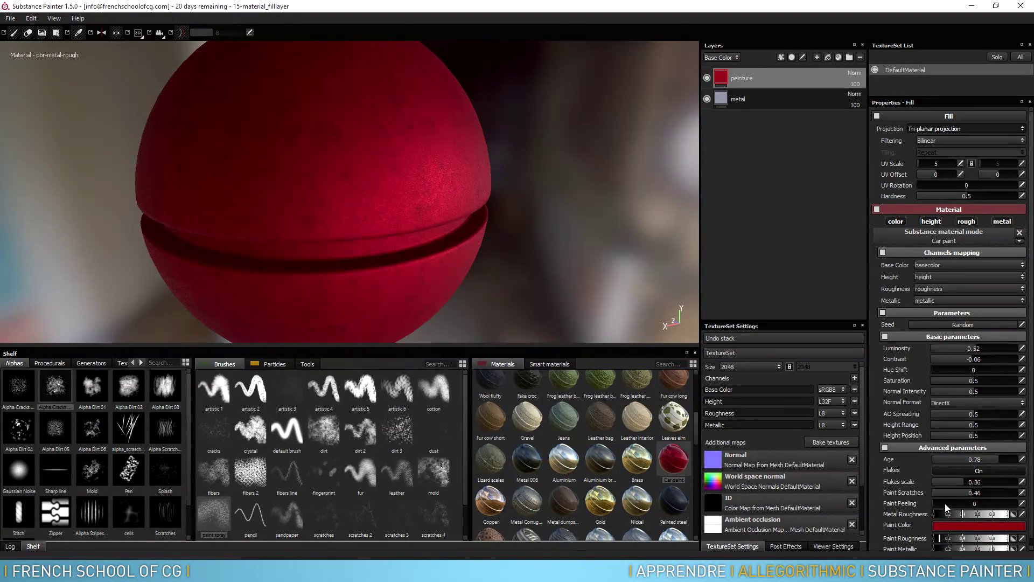
{"action": "mouse_move", "coordinate": [956, 503]}
{"action": "left_mouse_down"}
{"action": "mouse_move", "coordinate": [965, 503]}
{"action": "mouse_move", "coordinate": [953, 503]}
{"action": "left_mouse_up"}
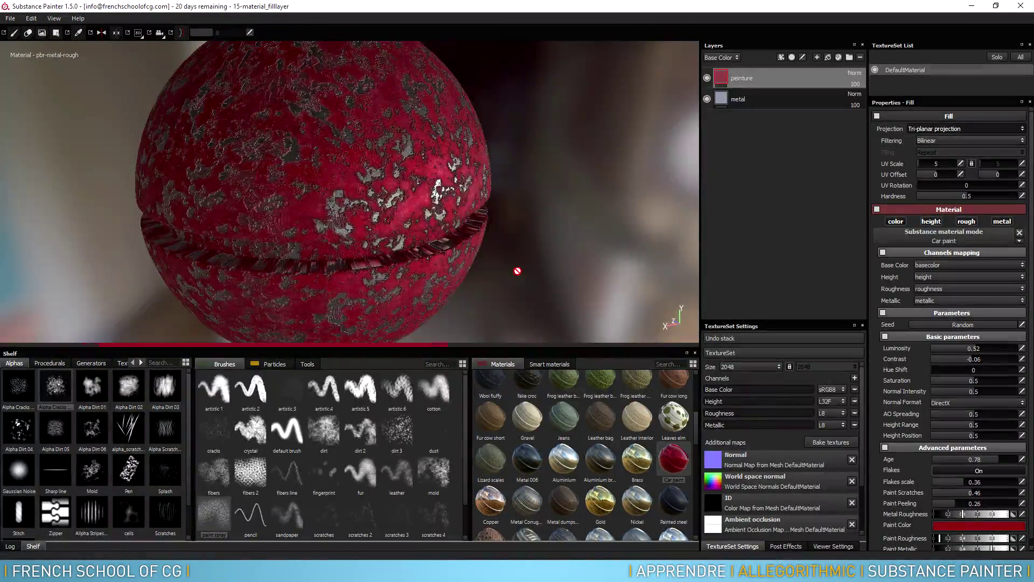
{"action": "scroll", "coordinate": [369, 220], "scroll_direction": "up", "scroll_amount": 3}
{"action": "scroll", "coordinate": [370, 220], "scroll_direction": "up", "scroll_amount": 5}
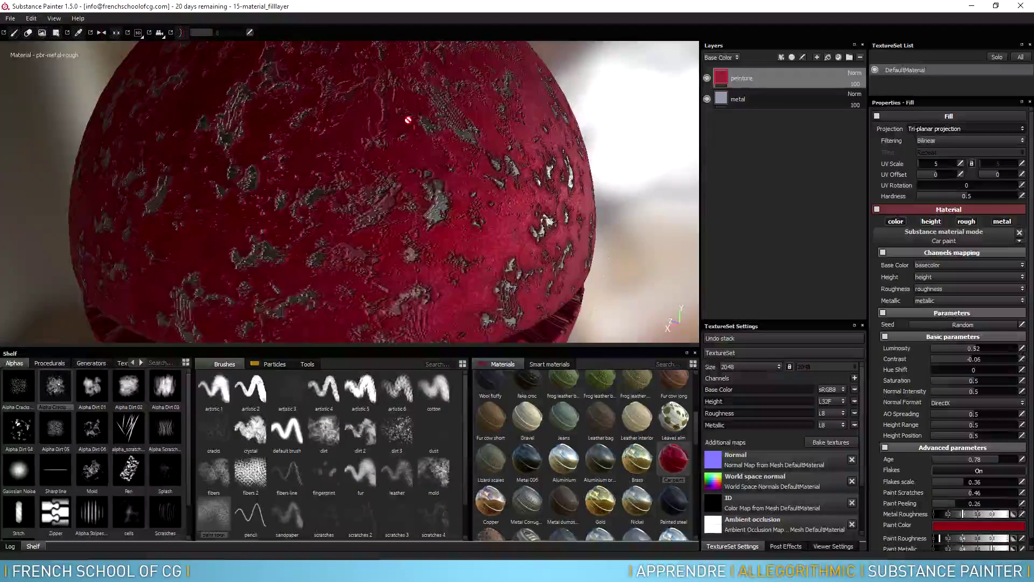
{"action": "scroll", "coordinate": [416, 218], "scroll_direction": "down", "scroll_amount": 1}
{"action": "scroll", "coordinate": [416, 219], "scroll_direction": "down", "scroll_amount": 5}
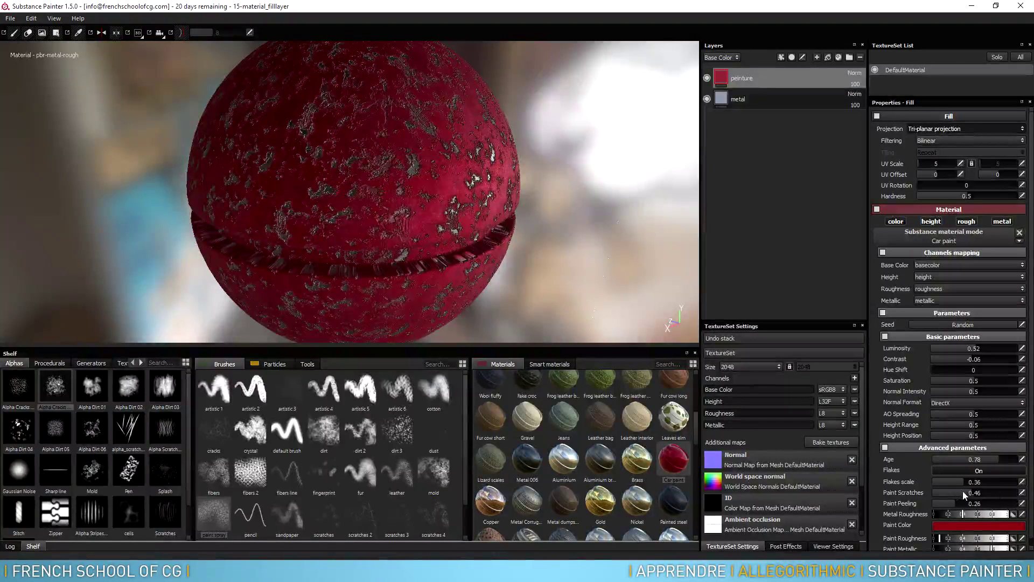
Set Paint Peeling to 0.11 and Age to 0.38, and compare the paint with Flakes on and off, leaving Flakes off
{"action": "left_click_drag", "start_coordinate": [962, 503], "coordinate": [942, 500]}
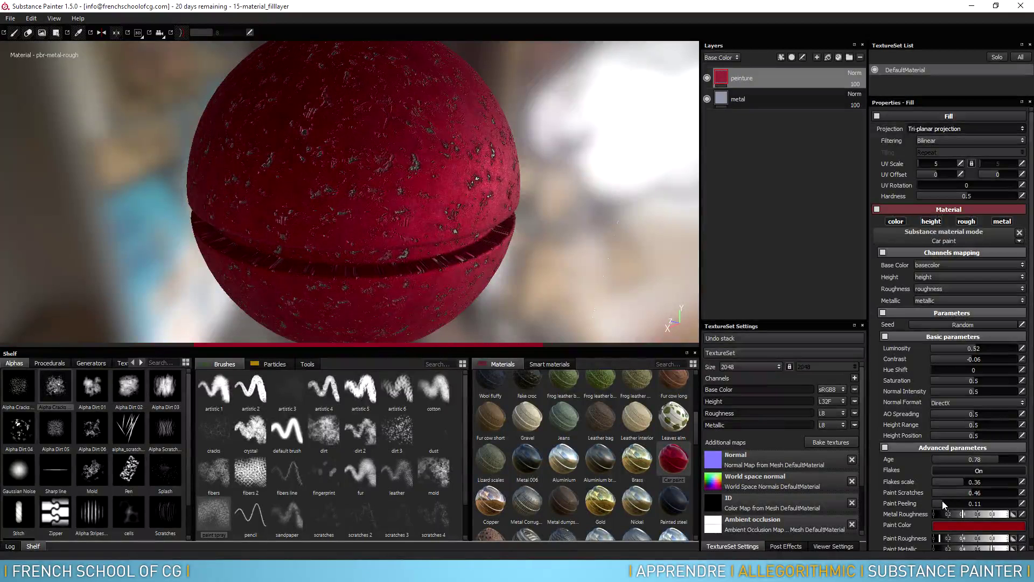
{"action": "left_click_drag", "start_coordinate": [991, 458], "coordinate": [968, 463]}
{"action": "left_click", "coordinate": [975, 472]}
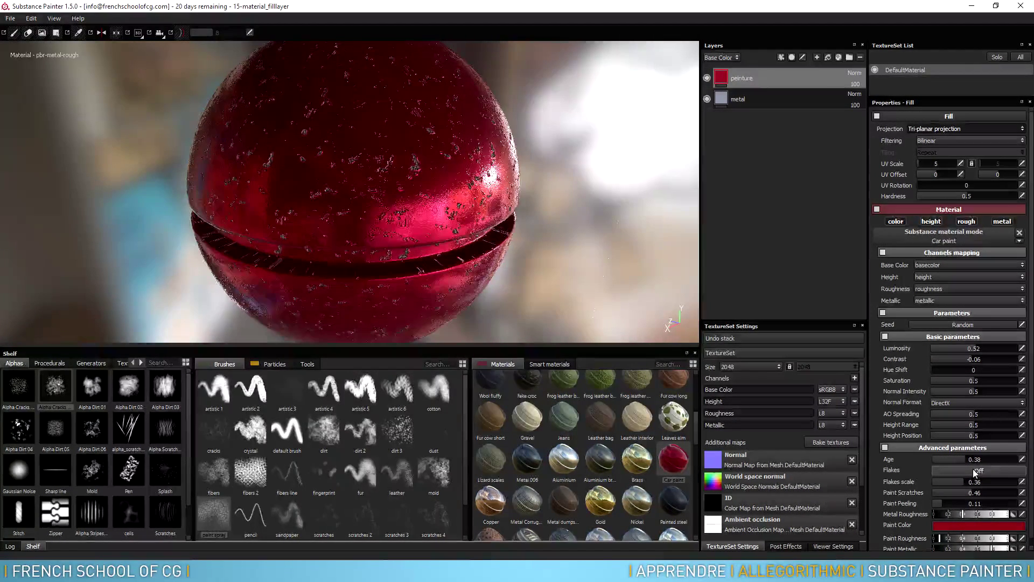
{"action": "left_click", "coordinate": [975, 471]}
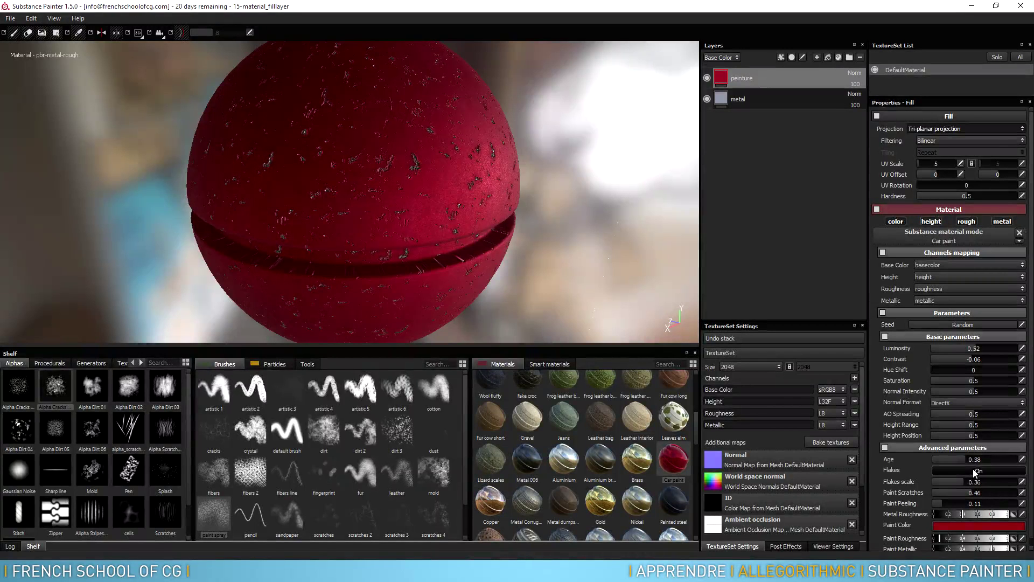
{"action": "left_click_drag", "start_coordinate": [600, 270], "coordinate": [537, 259], "text": "alt"}
{"action": "left_click", "coordinate": [963, 471]}
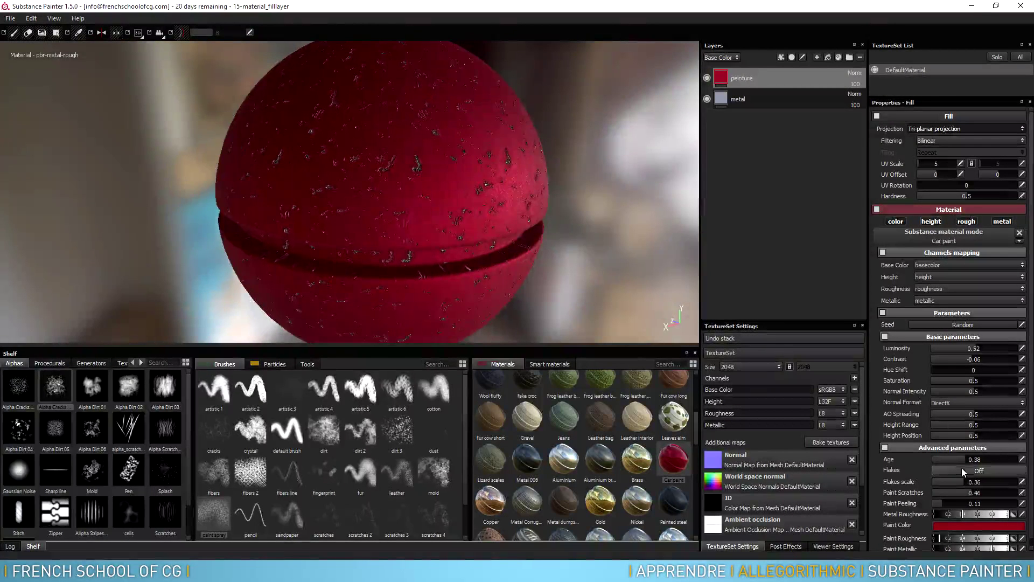
{"action": "left_click_drag", "start_coordinate": [478, 221], "coordinate": [415, 202], "text": "alt"}
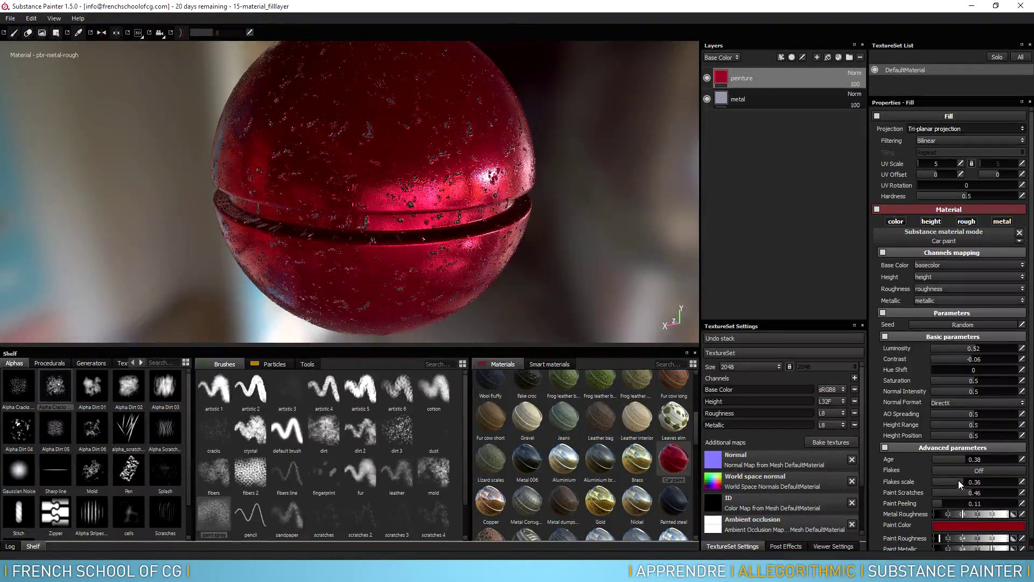
Set the Car paint's Flakes scale to 0.75 and Paint Scratches to 0.69
{"action": "left_click_drag", "start_coordinate": [963, 484], "coordinate": [957, 480]}
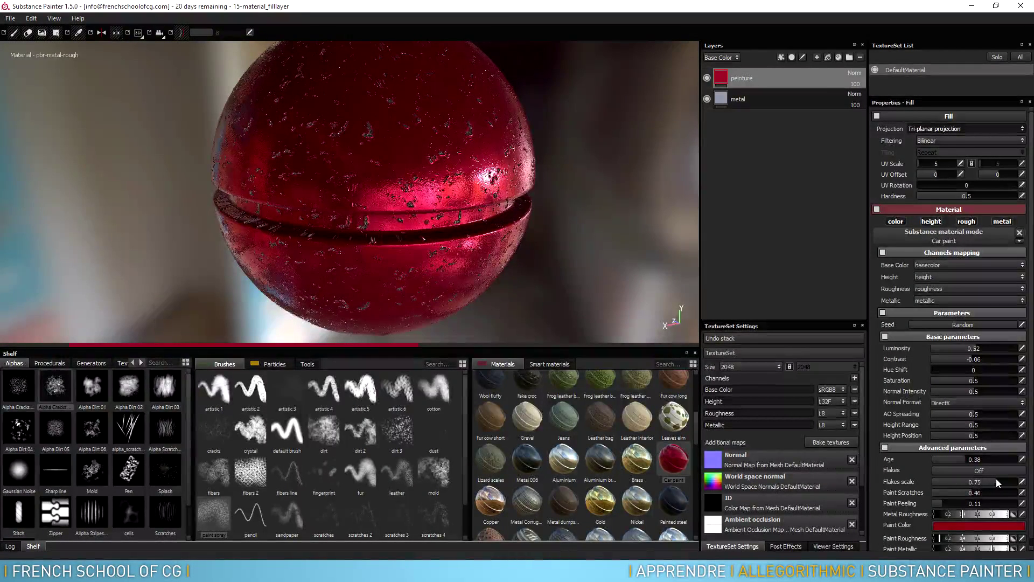
{"action": "left_click_drag", "start_coordinate": [978, 494], "coordinate": [995, 494]}
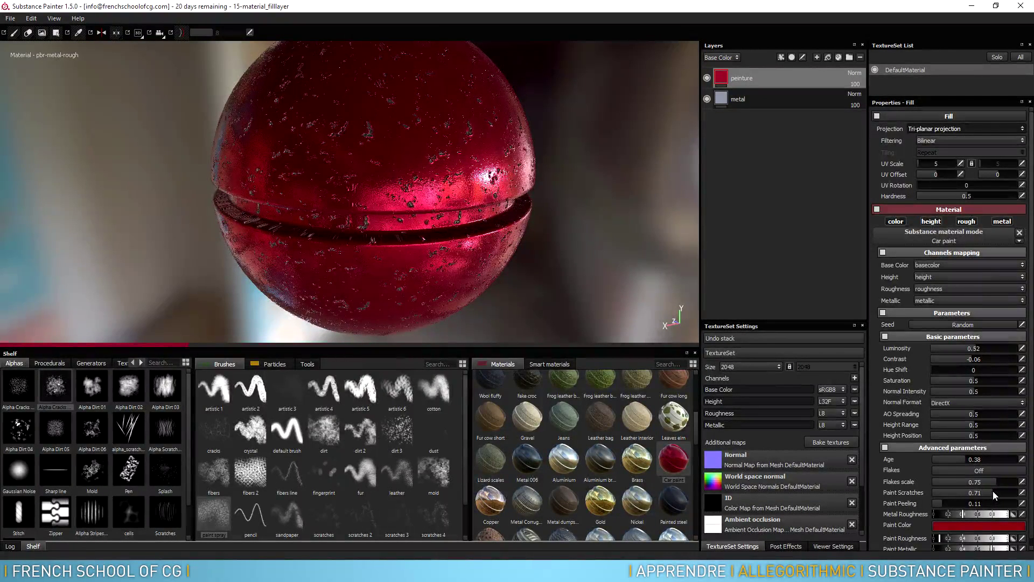
{"action": "left_click_drag", "start_coordinate": [993, 490], "coordinate": [992, 491]}
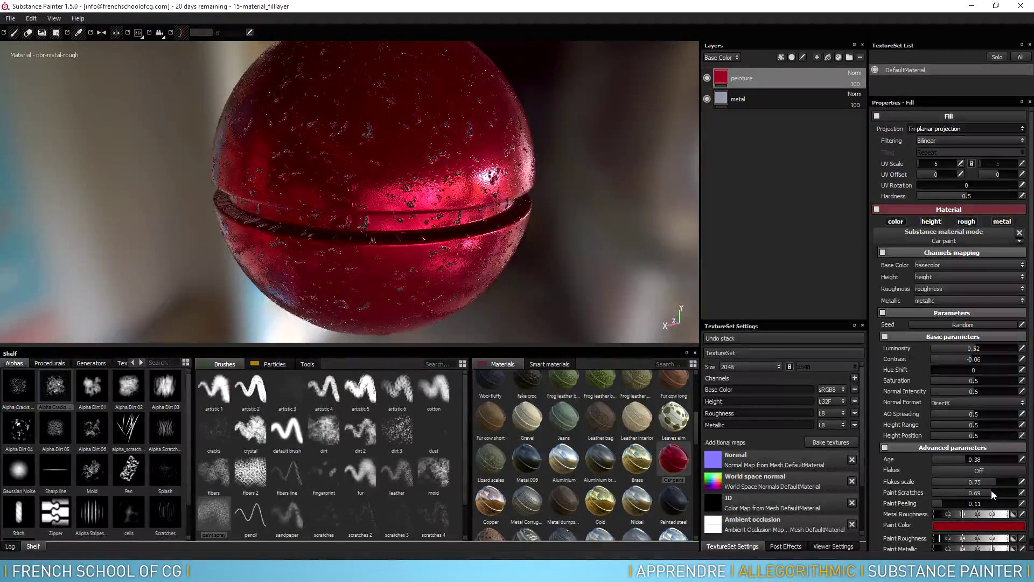
Set the Car paint's Paint Scratches to 0.58, raise Metal Roughness to about 0.6, and check the Paint Color settings without changing them
{"action": "left_click_drag", "start_coordinate": [984, 492], "coordinate": [977, 495]}
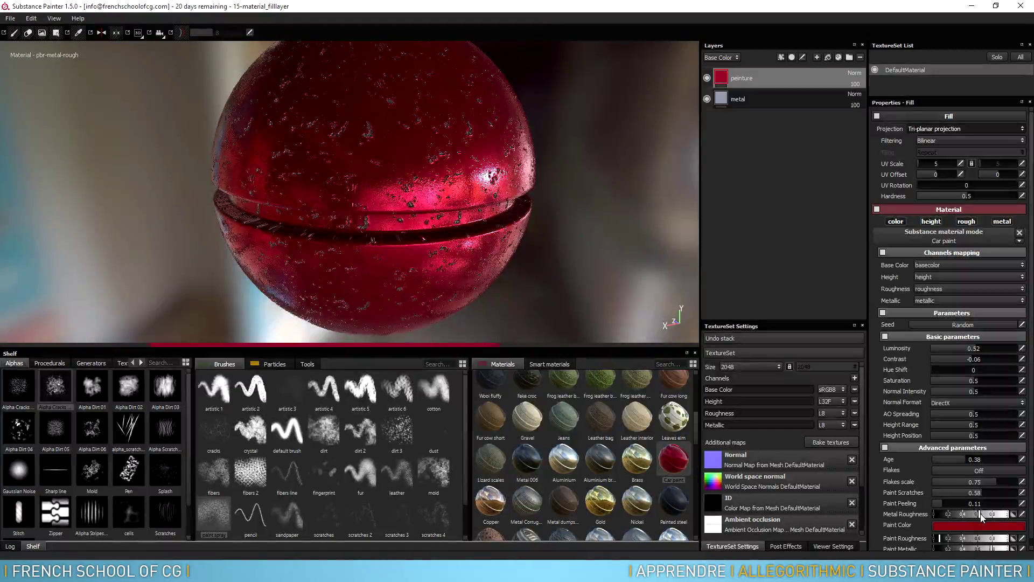
{"action": "mouse_move", "coordinate": [976, 514]}
{"action": "left_mouse_down"}
{"action": "mouse_move", "coordinate": [992, 517]}
{"action": "mouse_move", "coordinate": [944, 516]}
{"action": "mouse_move", "coordinate": [980, 521]}
{"action": "left_mouse_up"}
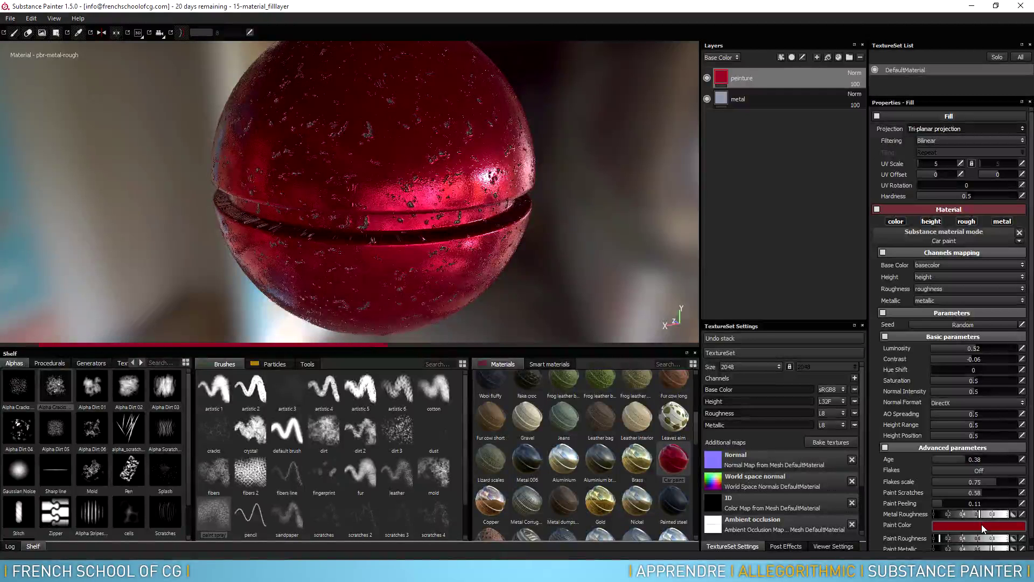
{"action": "left_click", "coordinate": [981, 525]}
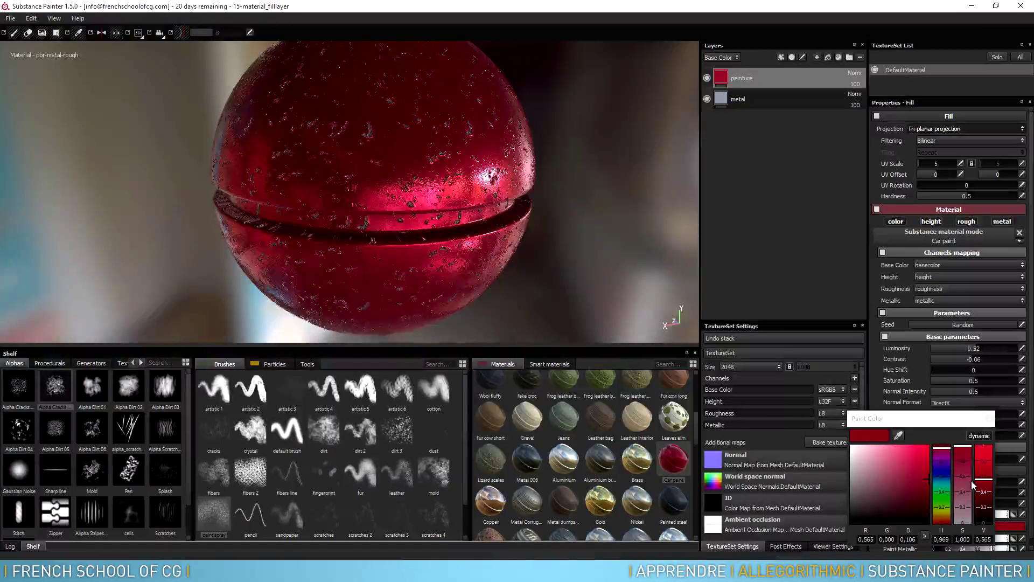
{"action": "left_click", "coordinate": [989, 419]}
Raise the Car paint's Paint Roughness to about 0.25, set Paint Metallic to about 0.9, and inspect the sphere up close
{"action": "scroll", "coordinate": [990, 420], "scroll_direction": "down", "scroll_amount": 1}
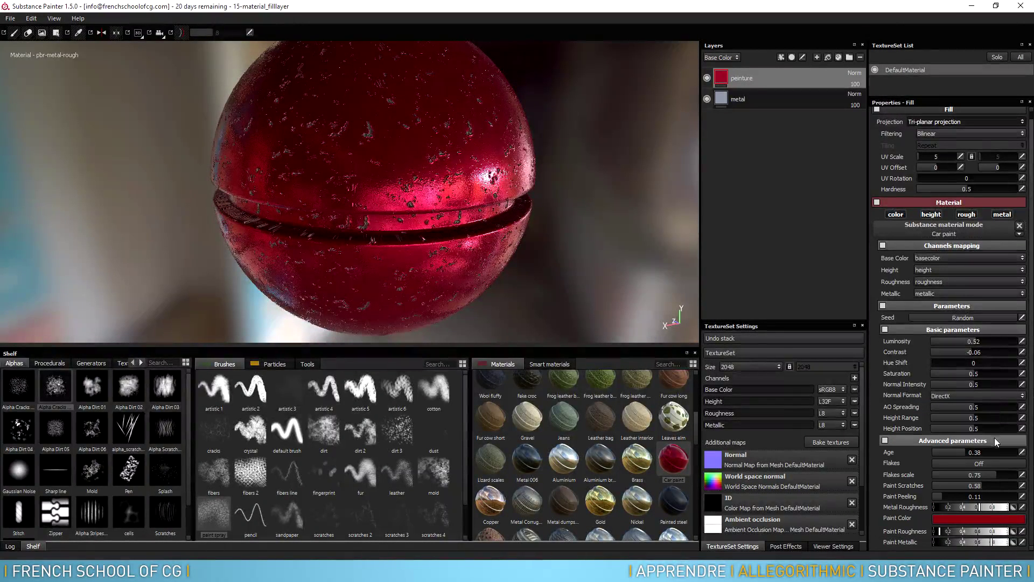
{"action": "mouse_move", "coordinate": [940, 532]}
{"action": "left_mouse_down"}
{"action": "mouse_move", "coordinate": [1002, 543]}
{"action": "mouse_move", "coordinate": [923, 538]}
{"action": "left_mouse_up"}
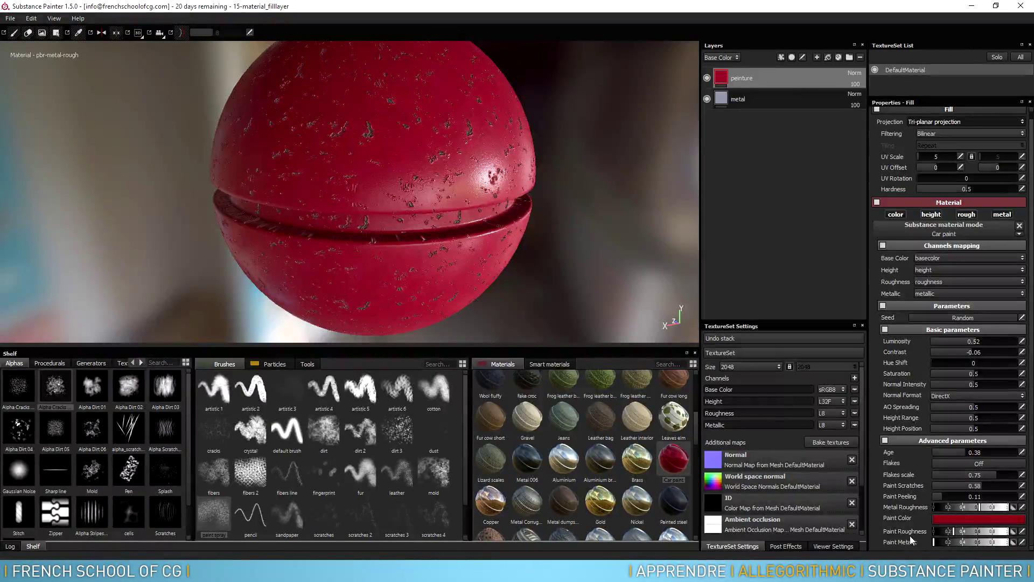
{"action": "left_click_drag", "start_coordinate": [933, 541], "coordinate": [1000, 549]}
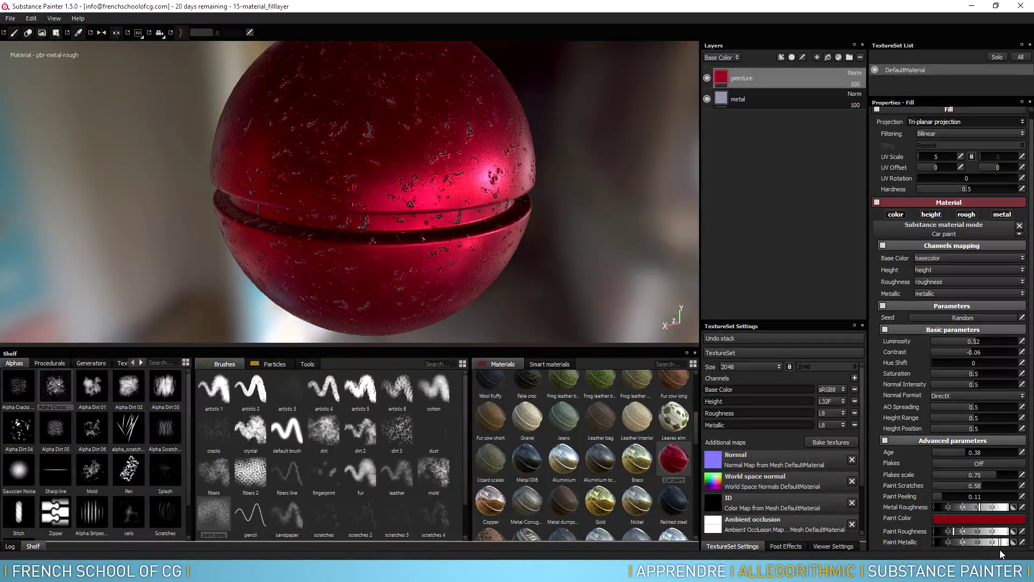
{"action": "left_click_drag", "start_coordinate": [375, 267], "coordinate": [336, 238], "text": "alt"}
{"action": "right_click_drag", "start_coordinate": [336, 238], "coordinate": [634, 220], "text": "alt"}
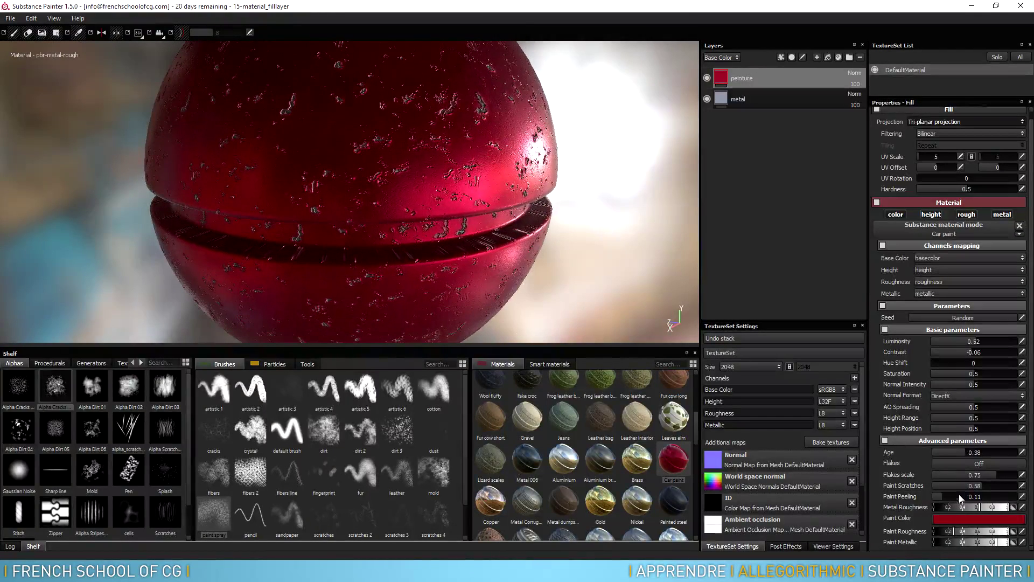
Try Paint Peeling and Age at 0, set Age to 0.24 and Paint Peeling to 0.07, and inspect the paint chips
{"action": "left_click_drag", "start_coordinate": [938, 497], "coordinate": [898, 495]}
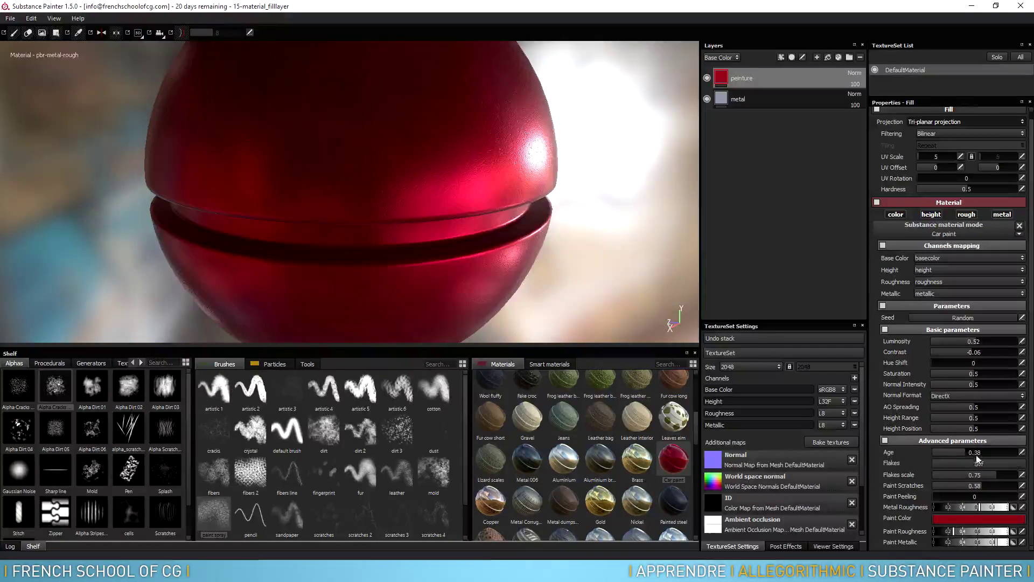
{"action": "left_click_drag", "start_coordinate": [964, 448], "coordinate": [919, 448]}
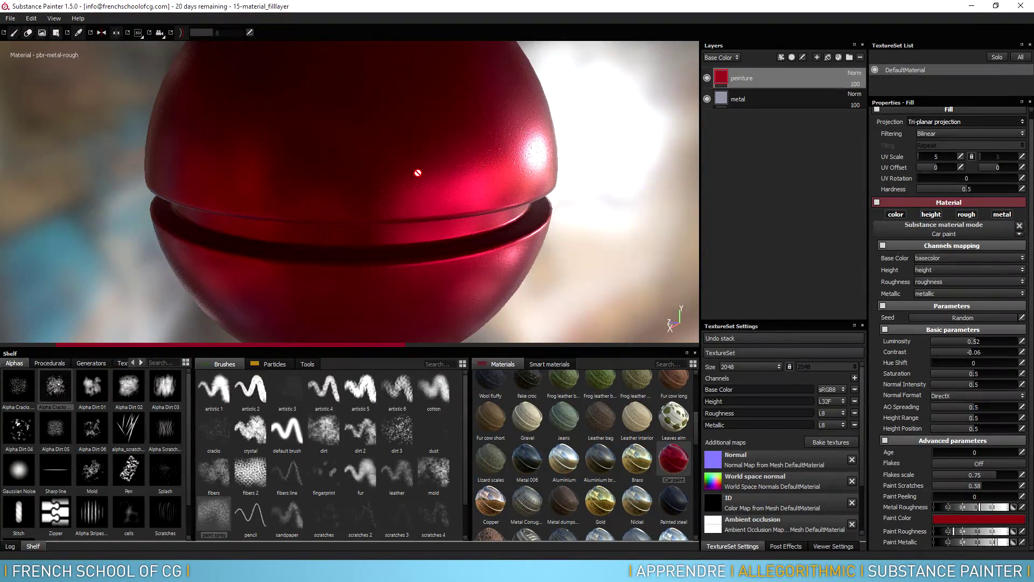
{"action": "left_click", "coordinate": [942, 452]}
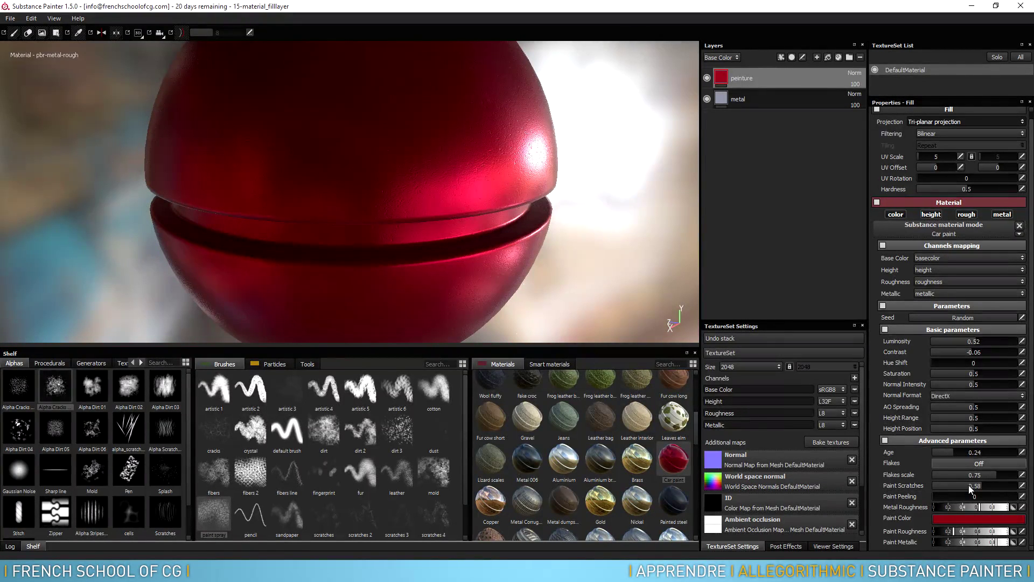
{"action": "left_click", "coordinate": [938, 496]}
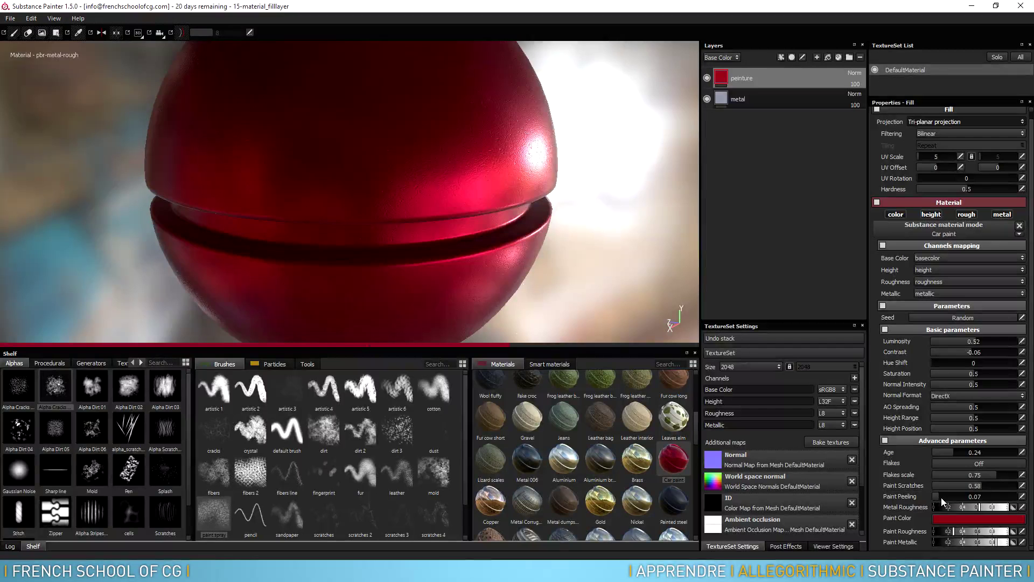
{"action": "left_click_drag", "start_coordinate": [427, 150], "coordinate": [451, 167], "text": "alt"}
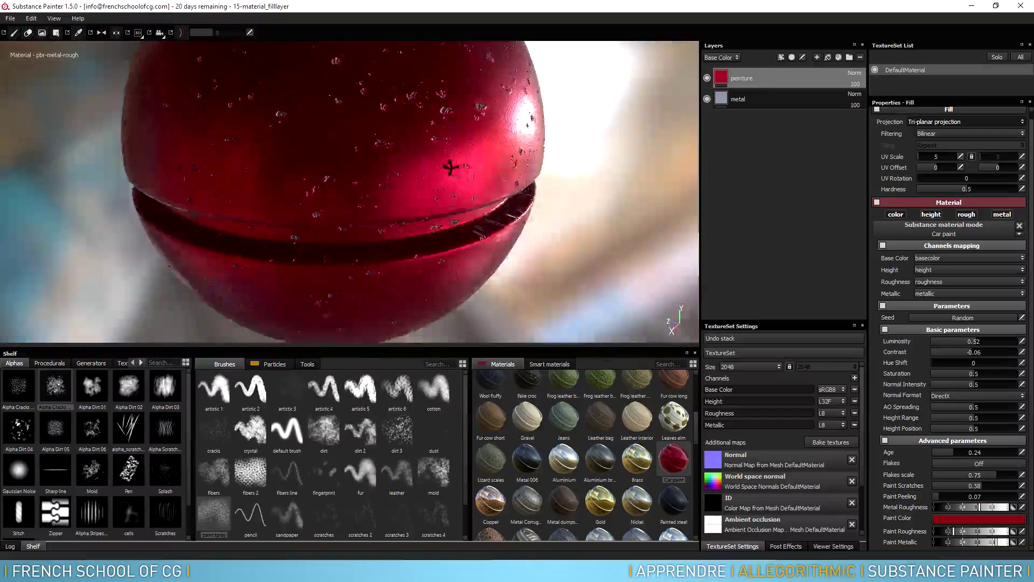
{"action": "scroll", "coordinate": [451, 167], "scroll_direction": "up", "scroll_amount": 5}
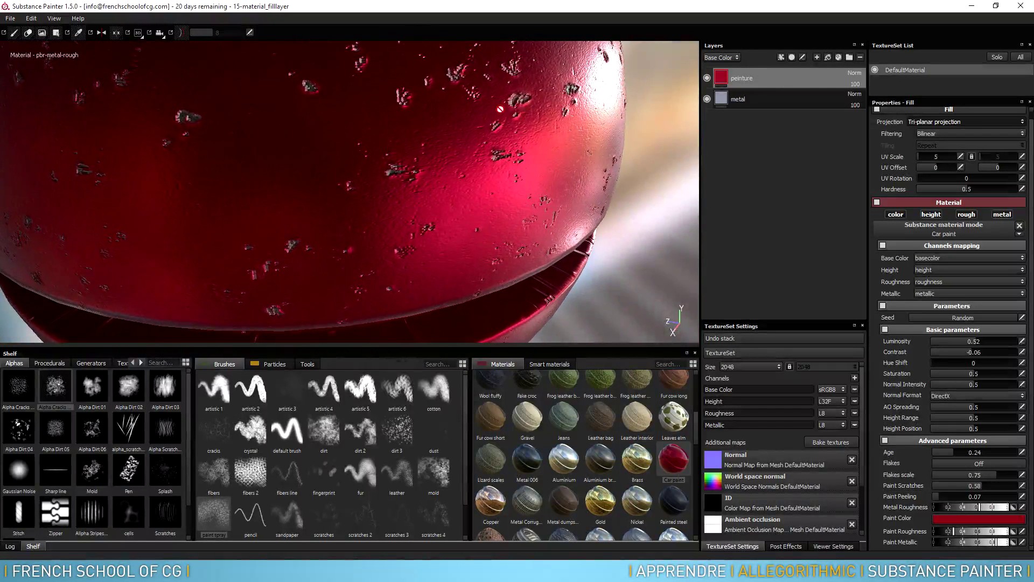
Compare the sphere with the peinture layer hidden and shown, and with the layer's height channel off and on
{"action": "left_click", "coordinate": [707, 78]}
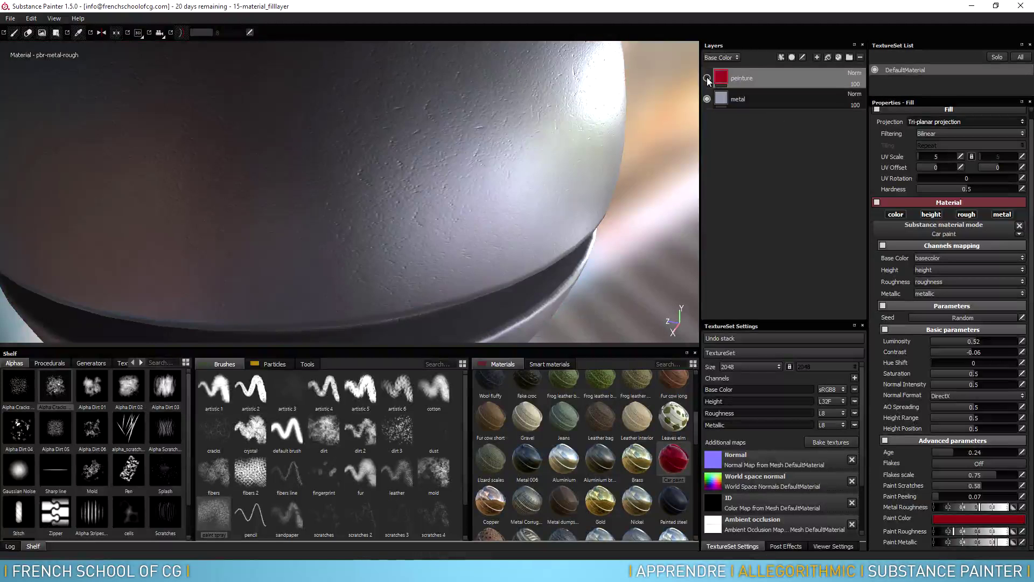
{"action": "left_click", "coordinate": [708, 78]}
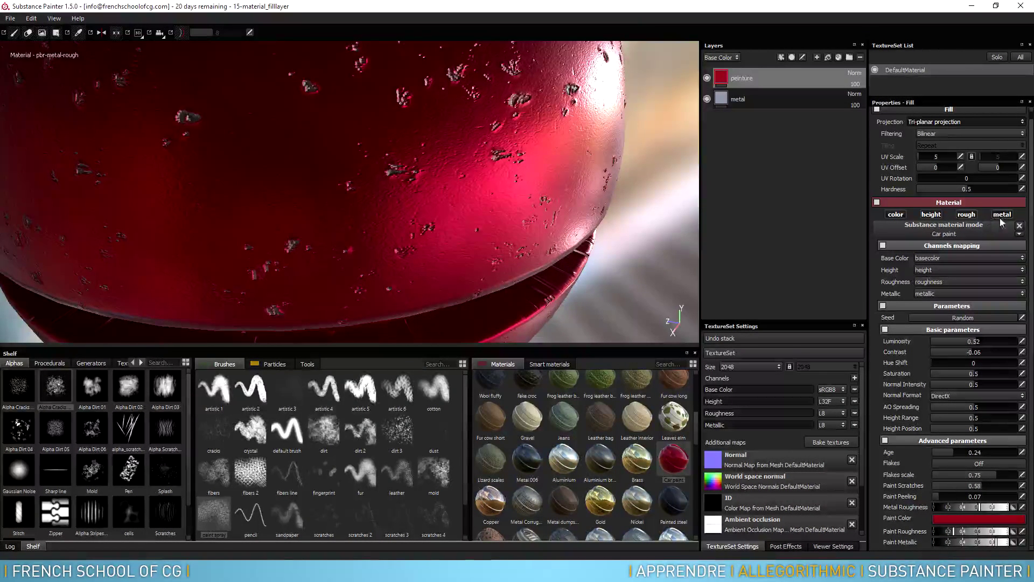
{"action": "left_click", "coordinate": [932, 215]}
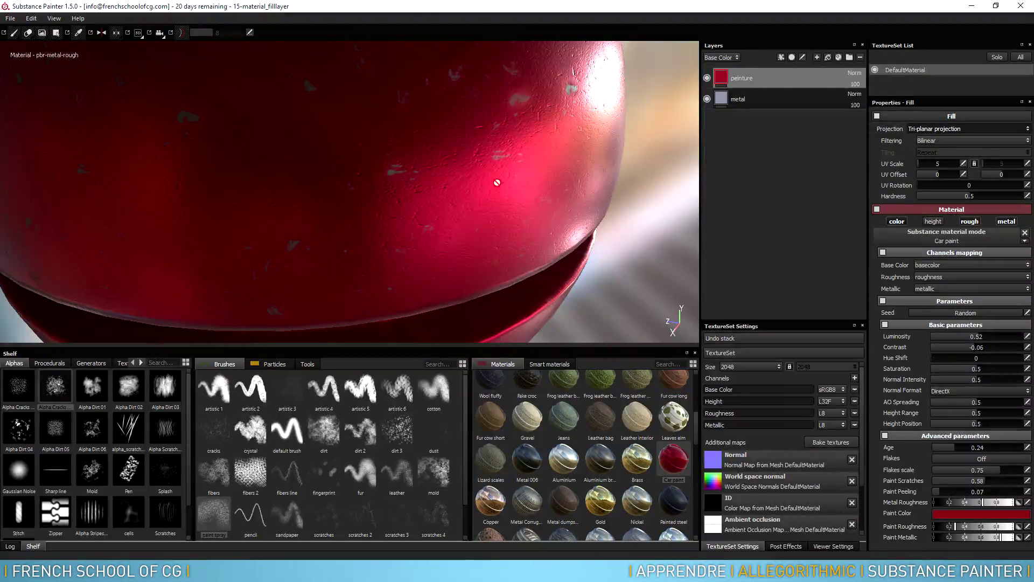
{"action": "left_click_drag", "start_coordinate": [573, 183], "coordinate": [524, 176], "text": "alt"}
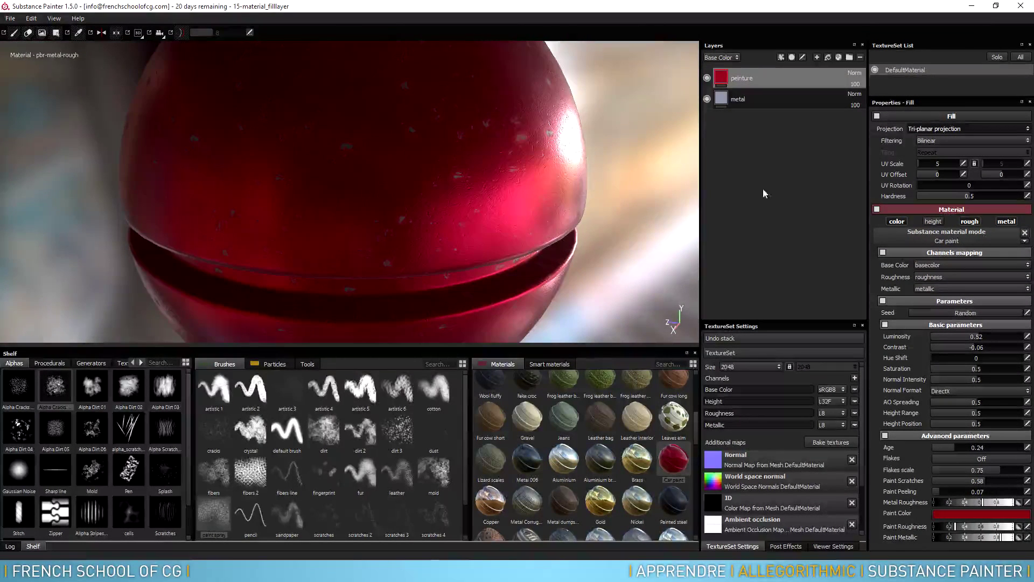
{"action": "left_click", "coordinate": [931, 222]}
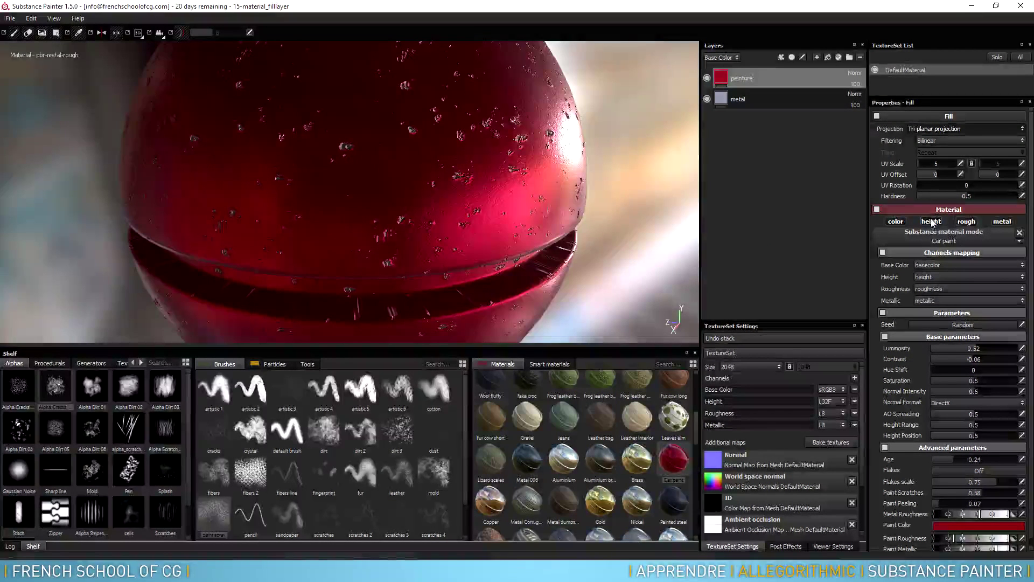
Switch the peinture layer's rough, metal and color channels off and back on one by one to compare their effects
{"action": "left_click", "coordinate": [967, 224]}
{"action": "left_click", "coordinate": [968, 223]}
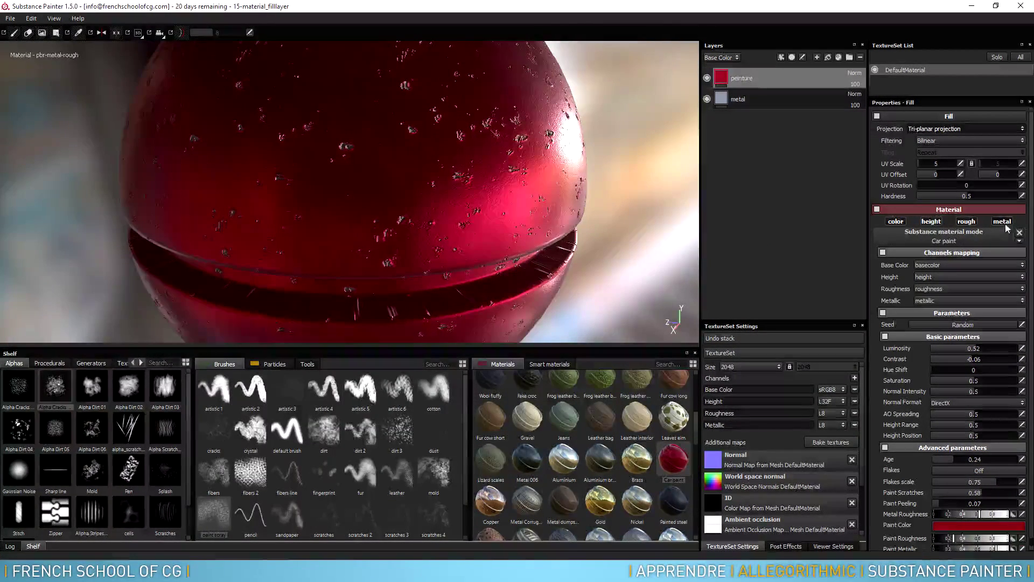
{"action": "left_click", "coordinate": [1004, 223]}
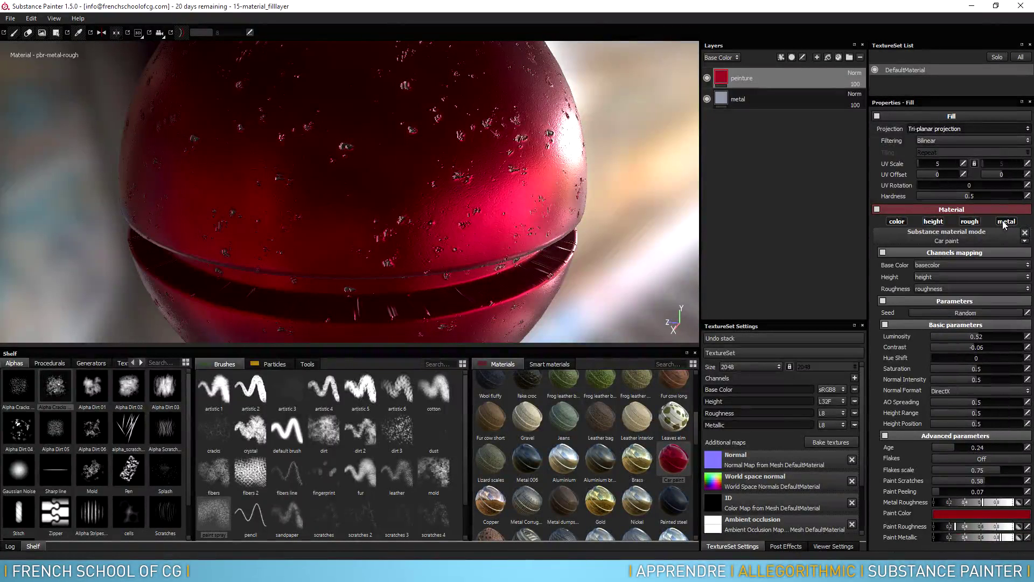
{"action": "left_click", "coordinate": [1005, 222]}
{"action": "left_click", "coordinate": [898, 222]}
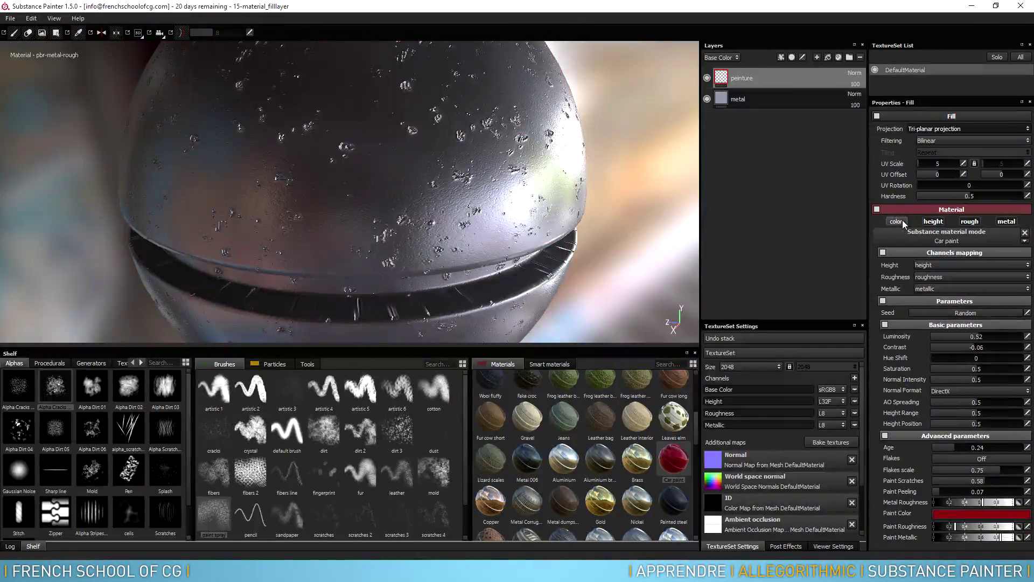
{"action": "left_click", "coordinate": [903, 223]}
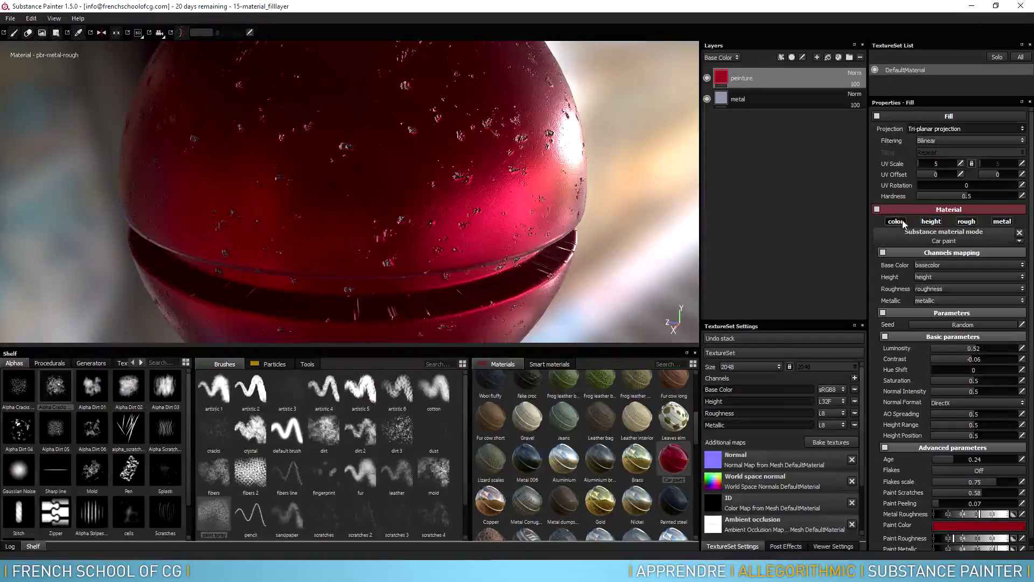
Inspect the whole sphere from another side and compare it again with the peinture layer hidden and shown
{"action": "scroll", "coordinate": [350, 221], "scroll_direction": "down", "scroll_amount": 3}
{"action": "scroll", "coordinate": [350, 222], "scroll_direction": "down", "scroll_amount": 3}
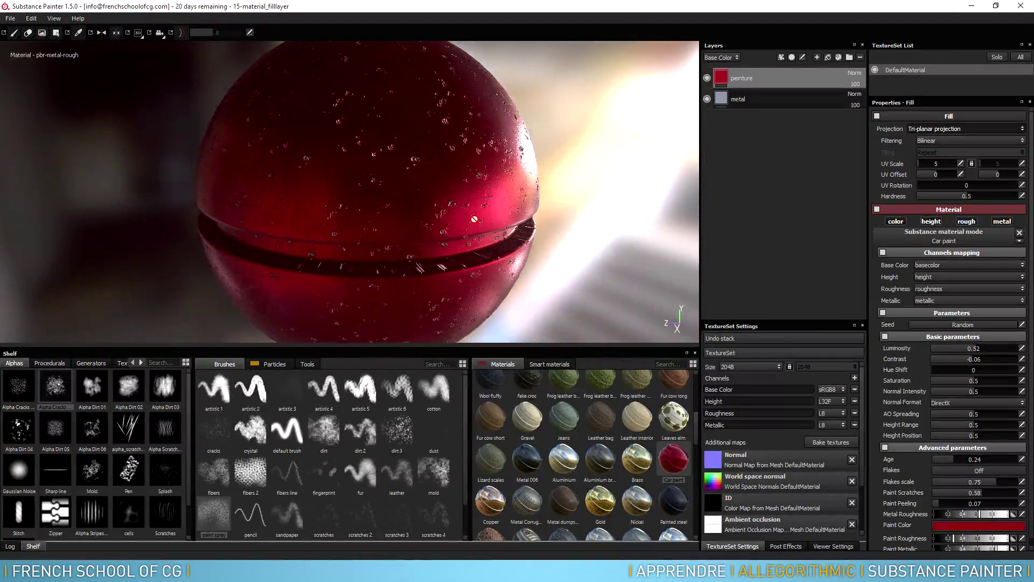
{"action": "left_click_drag", "start_coordinate": [319, 198], "coordinate": [527, 192], "text": "alt"}
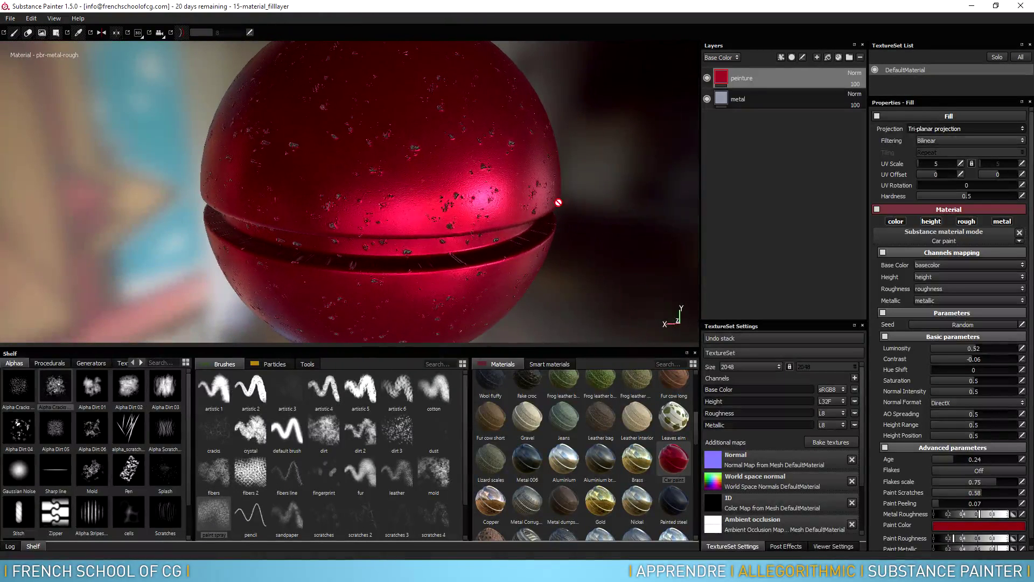
{"action": "left_click", "coordinate": [707, 79]}
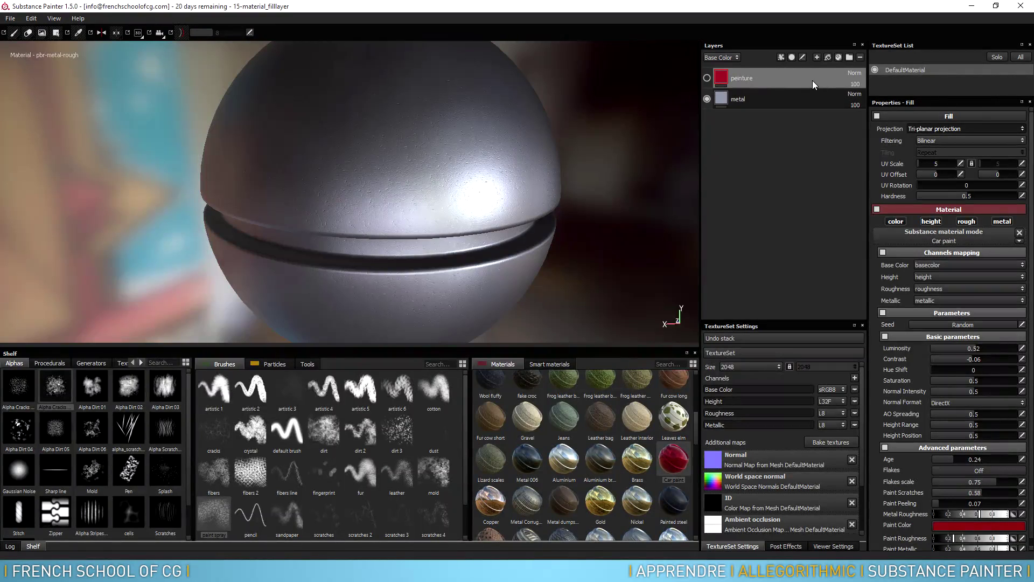
{"action": "left_click", "coordinate": [707, 78]}
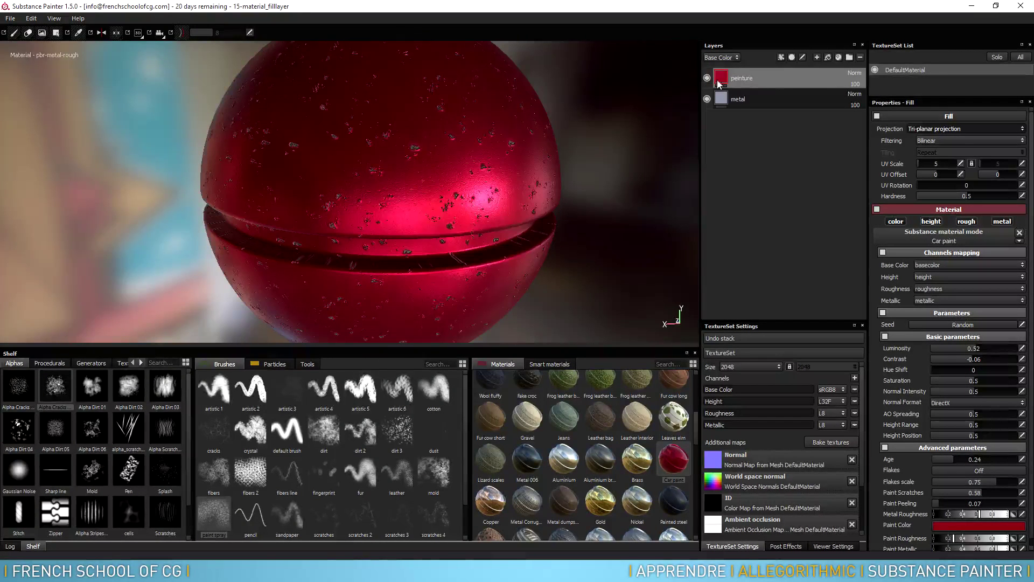
Add a white mask to the peinture layer and paint black with the crystal brush around the groove to expose the metal
{"action": "right_click", "coordinate": [769, 79]}
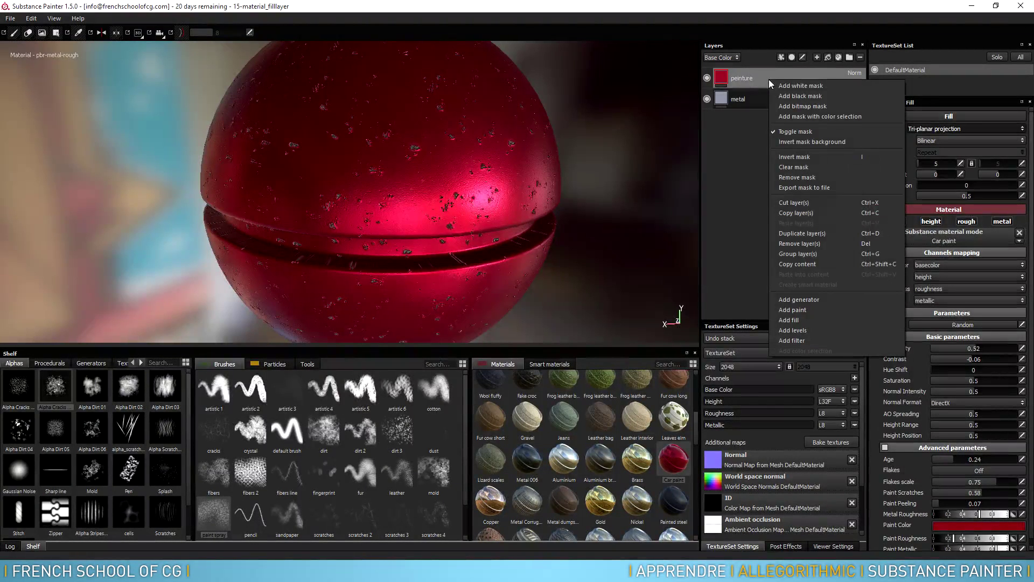
{"action": "left_click", "coordinate": [805, 94]}
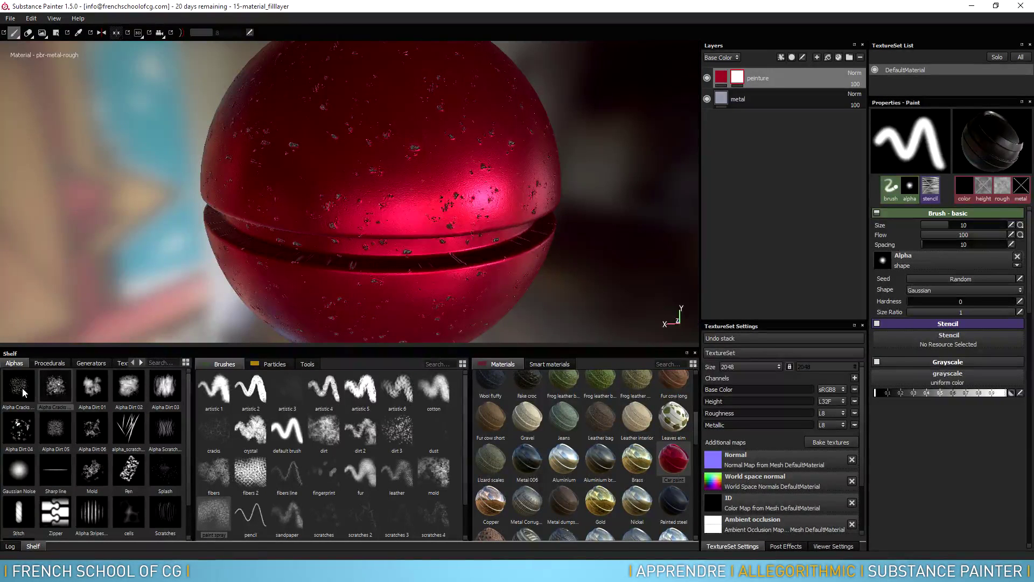
{"action": "left_click", "coordinate": [257, 438]}
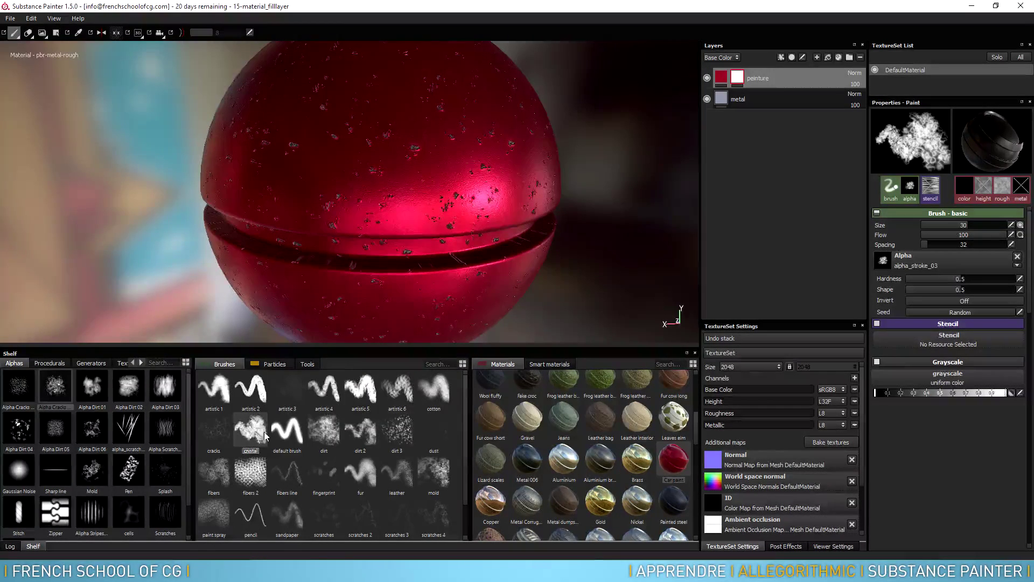
{"action": "mouse_move", "coordinate": [296, 213]}
{"action": "left_mouse_down"}
{"action": "mouse_move", "coordinate": [348, 245]}
{"action": "mouse_move", "coordinate": [393, 251]}
{"action": "mouse_move", "coordinate": [445, 222]}
{"action": "mouse_move", "coordinate": [412, 227]}
{"action": "mouse_move", "coordinate": [536, 207]}
{"action": "mouse_move", "coordinate": [519, 176]}
{"action": "mouse_move", "coordinate": [493, 173]}
{"action": "mouse_move", "coordinate": [507, 272]}
{"action": "mouse_move", "coordinate": [474, 237]}
{"action": "mouse_move", "coordinate": [447, 269]}
{"action": "mouse_move", "coordinate": [384, 262]}
{"action": "mouse_move", "coordinate": [323, 278]}
{"action": "mouse_move", "coordinate": [331, 264]}
{"action": "mouse_move", "coordinate": [269, 260]}
{"action": "mouse_move", "coordinate": [298, 228]}
{"action": "mouse_move", "coordinate": [503, 250]}
{"action": "mouse_move", "coordinate": [438, 293]}
{"action": "mouse_move", "coordinate": [289, 203]}
{"action": "mouse_move", "coordinate": [474, 220]}
{"action": "mouse_move", "coordinate": [307, 208]}
{"action": "mouse_move", "coordinate": [380, 218]}
{"action": "mouse_move", "coordinate": [353, 162]}
{"action": "mouse_move", "coordinate": [302, 242]}
{"action": "mouse_move", "coordinate": [270, 226]}
{"action": "mouse_move", "coordinate": [348, 207]}
{"action": "mouse_move", "coordinate": [393, 221]}
{"action": "mouse_move", "coordinate": [296, 173]}
{"action": "mouse_move", "coordinate": [344, 157]}
{"action": "mouse_move", "coordinate": [412, 186]}
{"action": "left_mouse_up"}
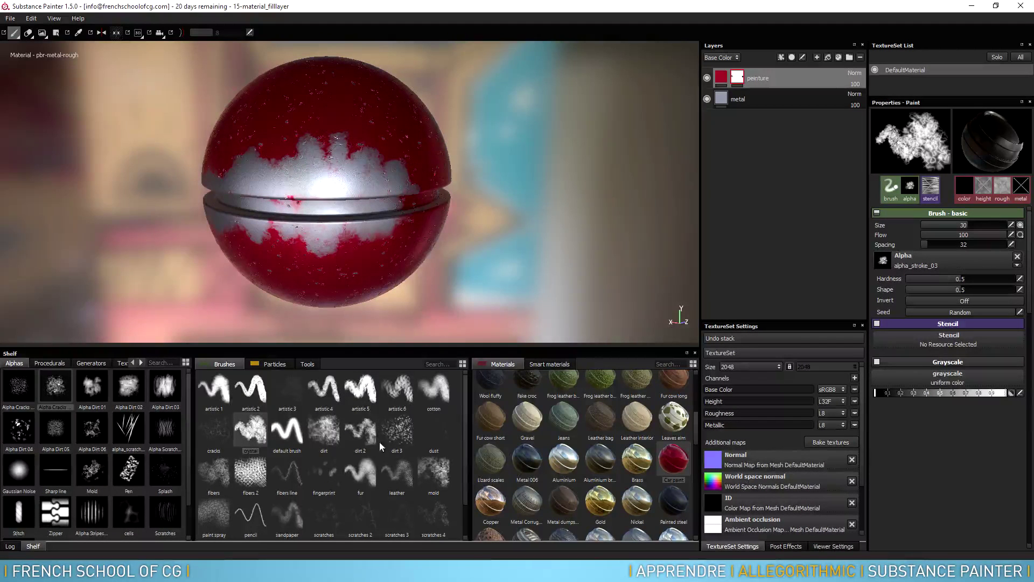
Paint black on the peinture mask with the dirt brush across the top of the sphere and inspect the exposed metal
{"action": "left_click", "coordinate": [316, 425]}
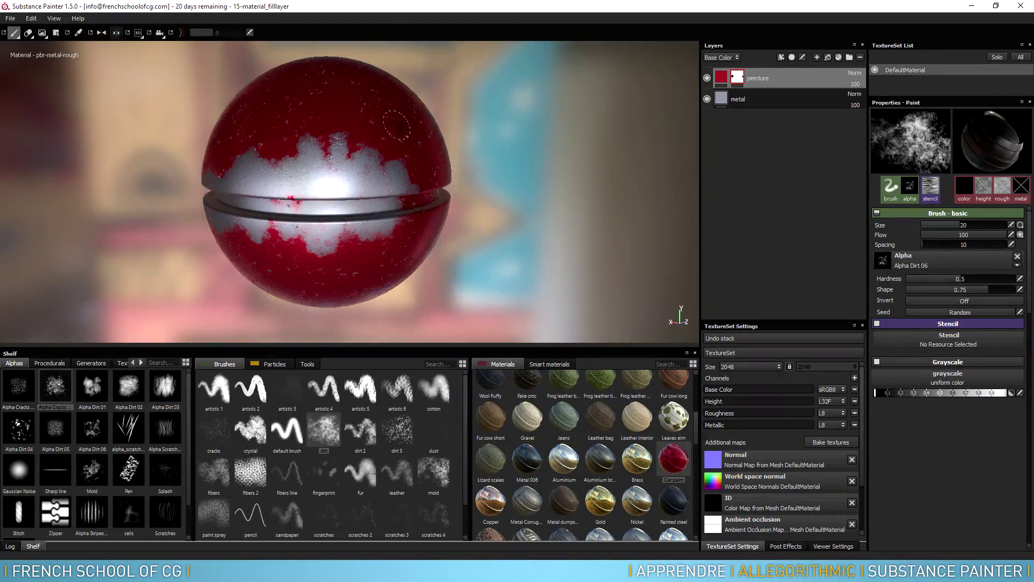
{"action": "mouse_move", "coordinate": [326, 183]}
{"action": "left_mouse_down", "text": "alt"}
{"action": "mouse_move", "coordinate": [377, 92]}
{"action": "mouse_move", "coordinate": [379, 274]}
{"action": "left_mouse_up", "text": "alt"}
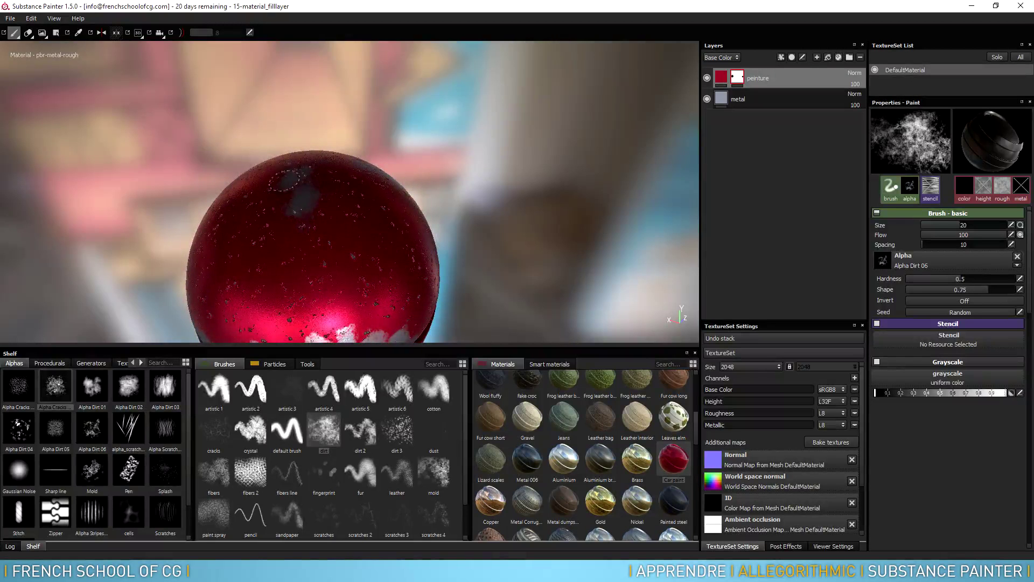
{"action": "mouse_move", "coordinate": [284, 182]}
{"action": "left_mouse_down"}
{"action": "mouse_move", "coordinate": [332, 211]}
{"action": "mouse_move", "coordinate": [396, 194]}
{"action": "mouse_move", "coordinate": [296, 240]}
{"action": "left_mouse_up"}
{"action": "scroll", "coordinate": [296, 240], "scroll_direction": "up", "scroll_amount": 2}
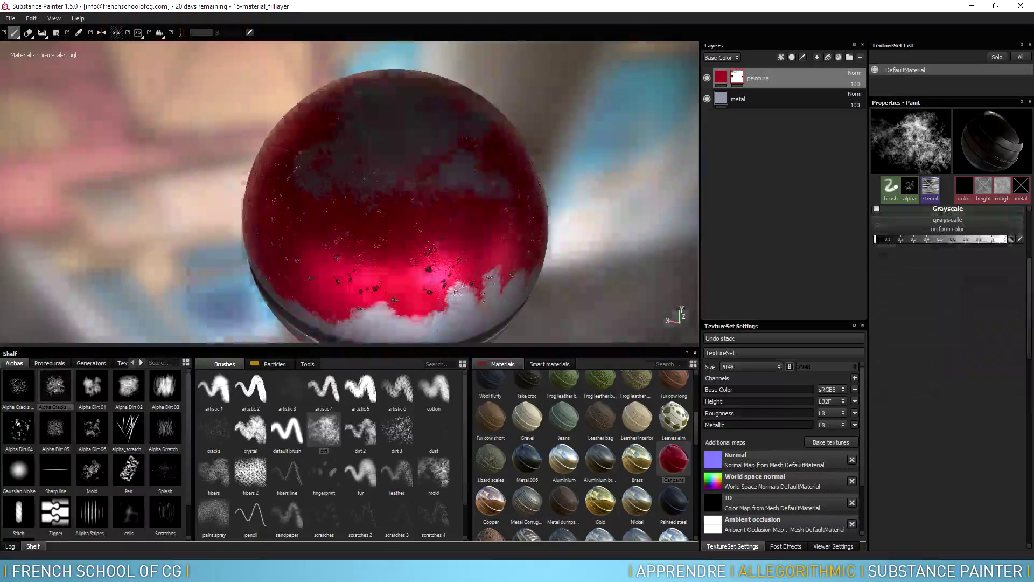
{"action": "left_click_drag", "start_coordinate": [421, 258], "coordinate": [355, 181], "text": "alt"}
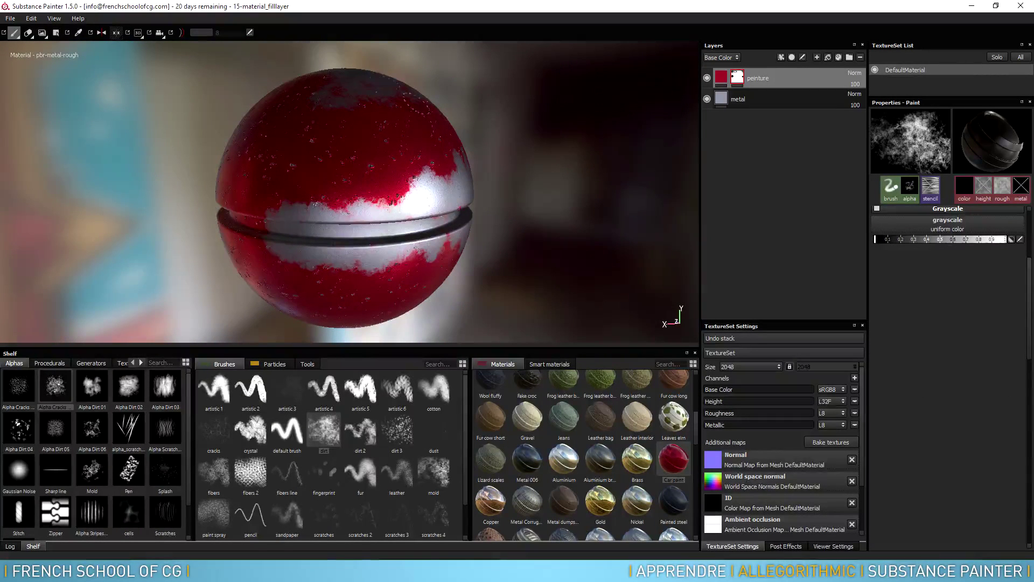